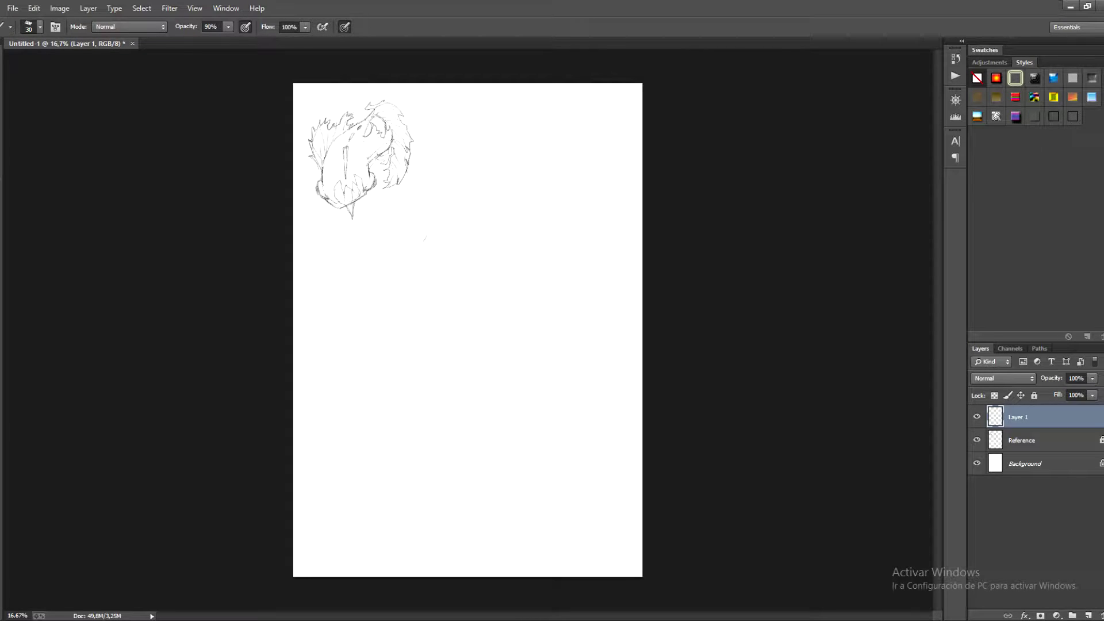
Step: After undoing a trial stroke, rough in faint curves for the lower jaw and the creature's left side
mouse_move(425, 238)
mouse_down()
mouse_move(419, 284)
mouse_move(474, 270)
mouse_up()
key(ctrl+alt+z)
key(ctrl+alt+z)
key(ctrl+alt+z)
drag(398, 438, 483, 459)
drag(440, 262, 402, 443)
drag(473, 460, 585, 398)
drag(474, 398, 495, 428)
Step: Add faint curves to the lower figure's top right and left edge, then begin a free transform
mouse_move(518, 341)
mouse_down()
mouse_move(560, 384)
mouse_move(583, 381)
mouse_up()
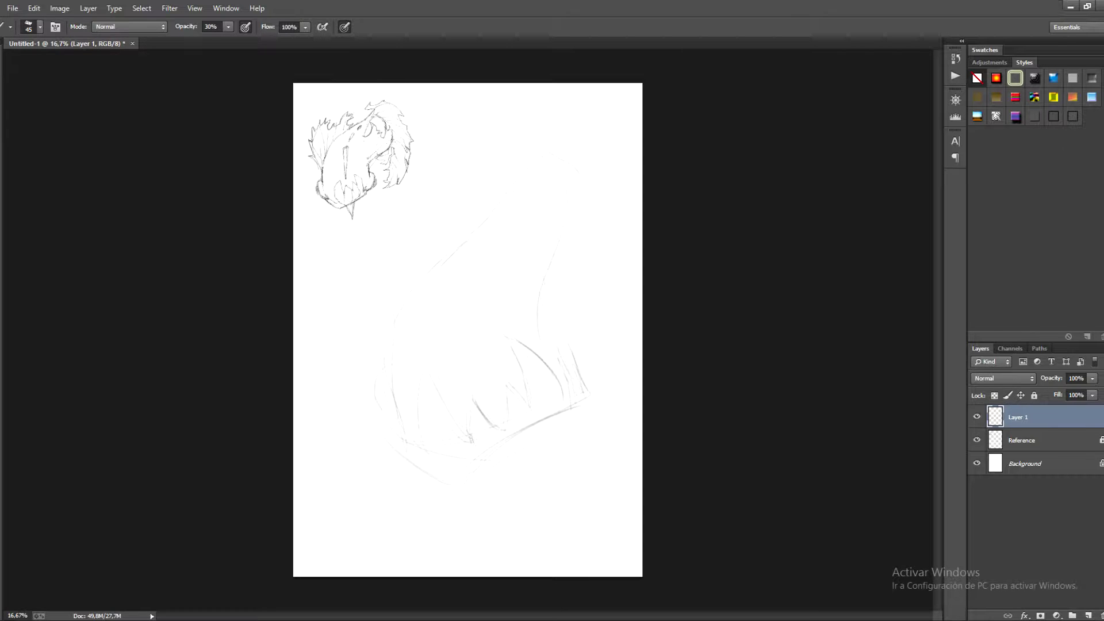
mouse_move(381, 382)
mouse_down()
mouse_move(374, 411)
mouse_move(398, 439)
mouse_up()
drag(542, 318, 565, 356)
drag(375, 406, 369, 426)
drag(552, 321, 571, 346)
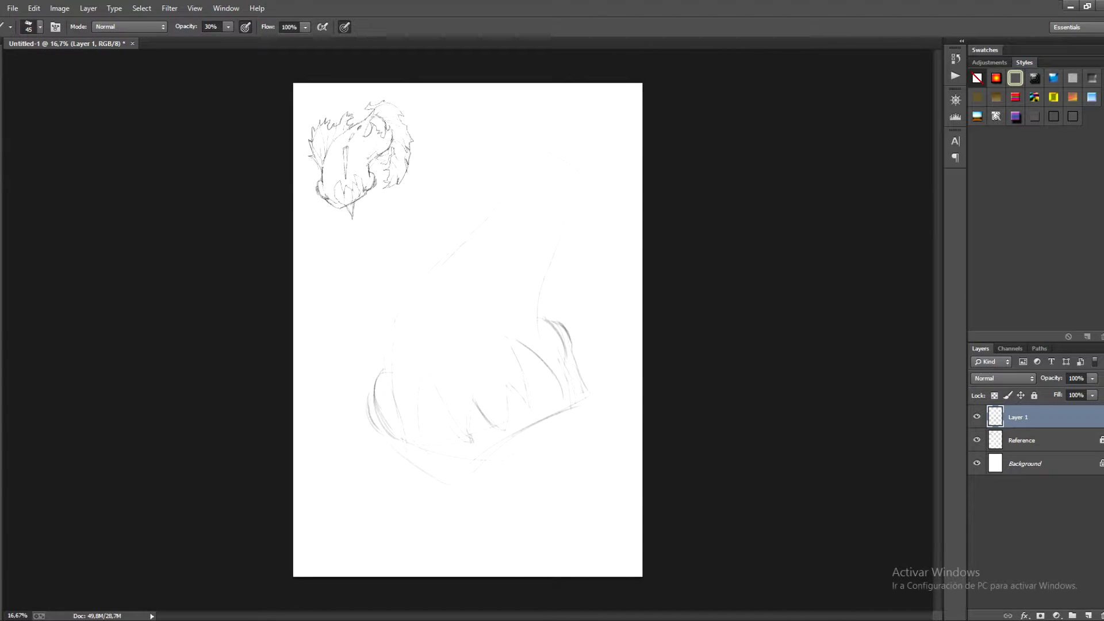
key(ctrl+t)
Step: Scale the jaw sketch down to 85.88% and commit the transform
drag(592, 148, 559, 200)
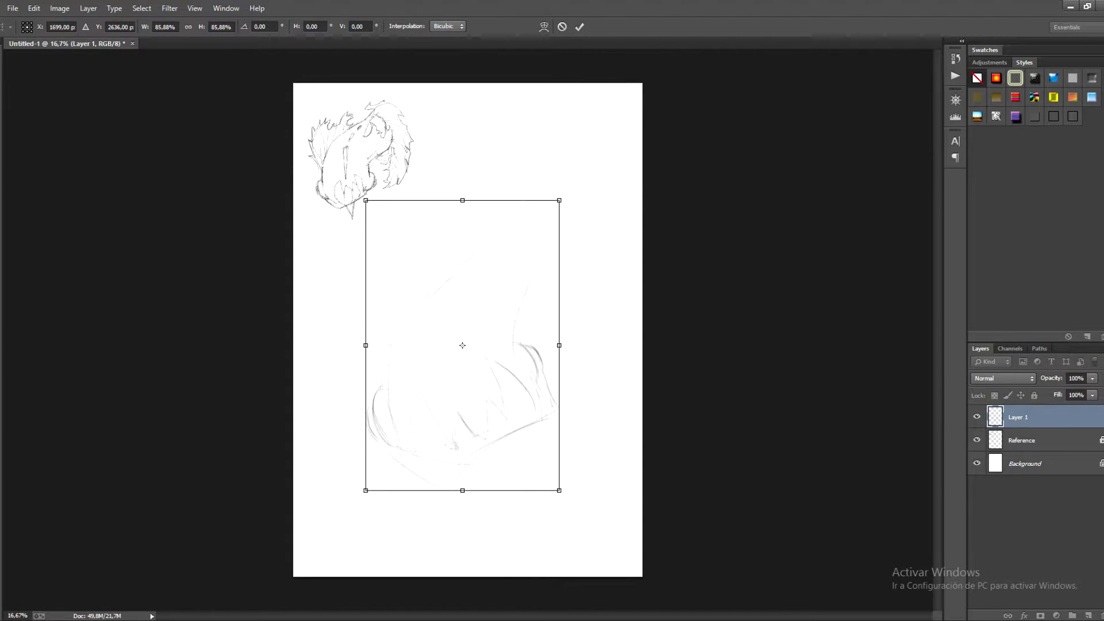
key(Return)
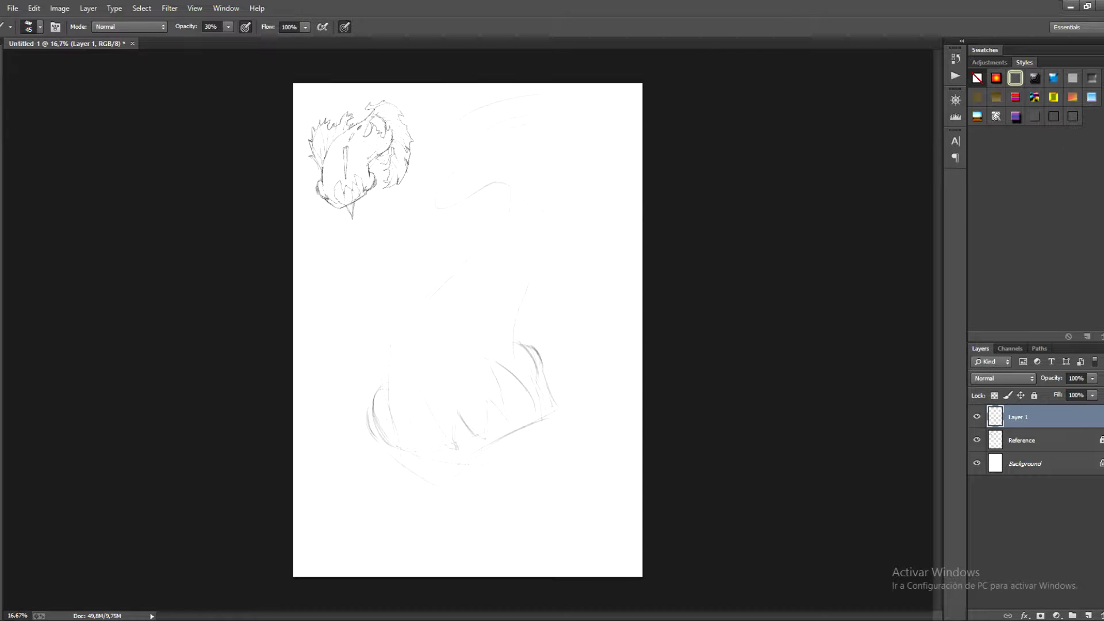
Step: Sketch curves on the creature's right side, the upper-left head and a short stroke near the top
drag(641, 350, 587, 405)
drag(361, 259, 369, 329)
drag(570, 171, 591, 192)
Step: Shift the sketch layer slightly left and down, then return to the Brush
key(v)
drag(480, 301, 460, 343)
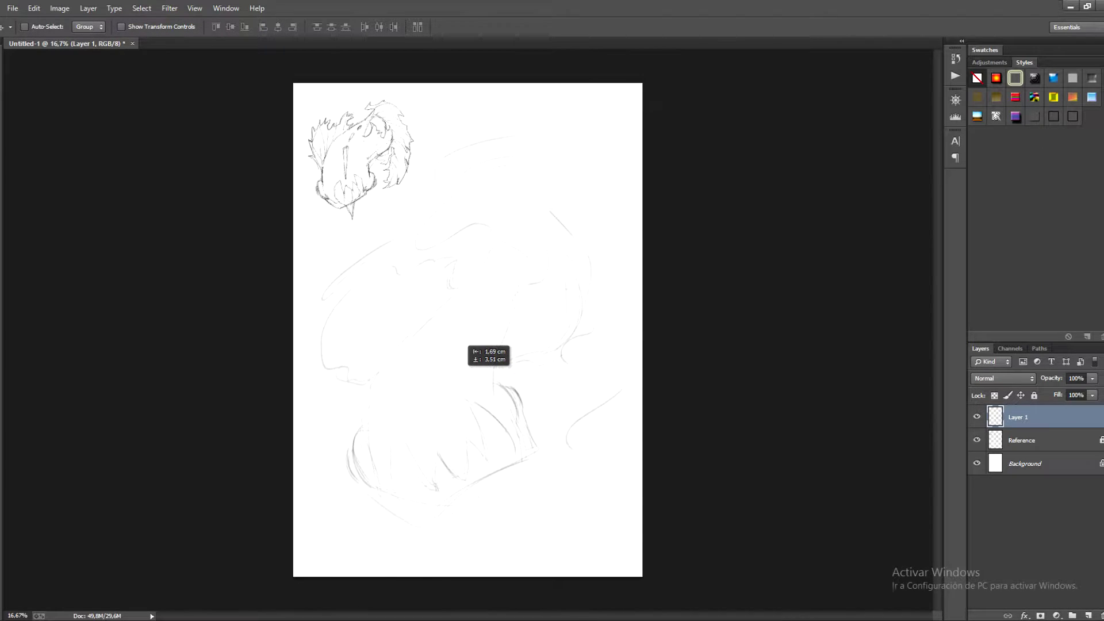
key(b)
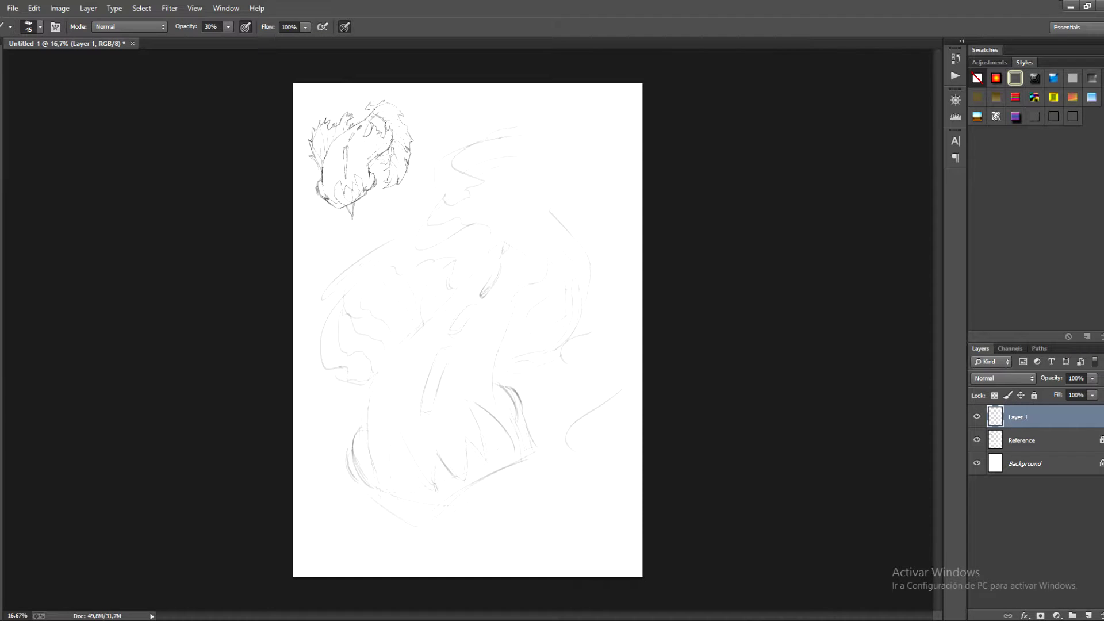
Step: Add light fur strokes across the upper head and right side, undoing one stray stroke
drag(455, 167, 598, 124)
key(ctrl+z)
drag(454, 168, 477, 177)
drag(601, 397, 624, 379)
Step: Scale the sketch layer slightly smaller with a free transform and return to the Brush
key(ctrl+t)
drag(643, 130, 617, 162)
key(Return)
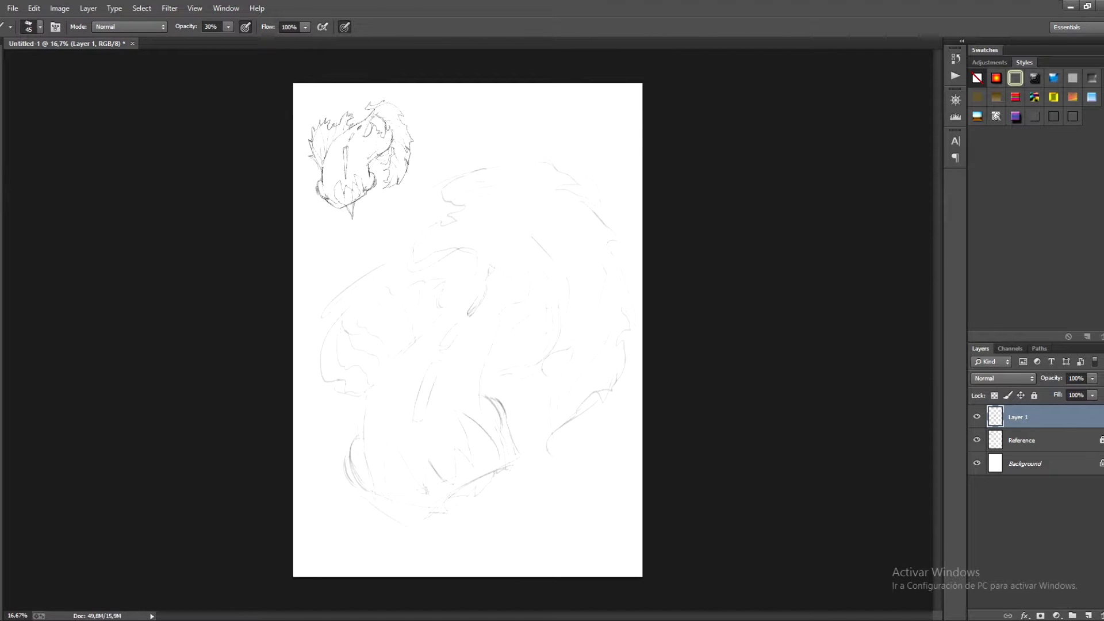
key(v)
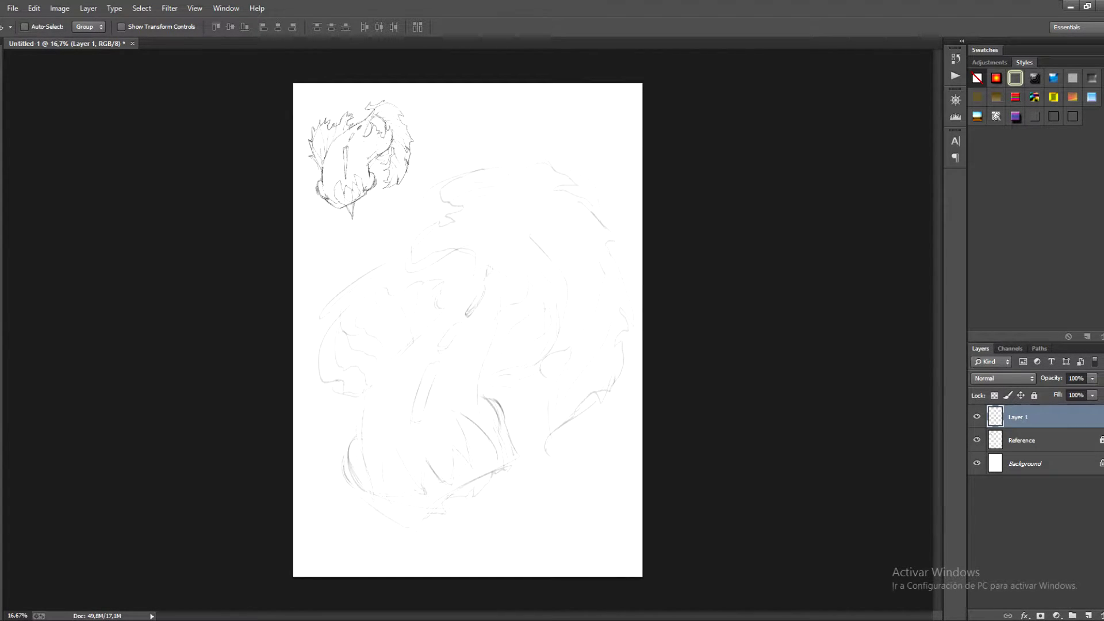
key(b)
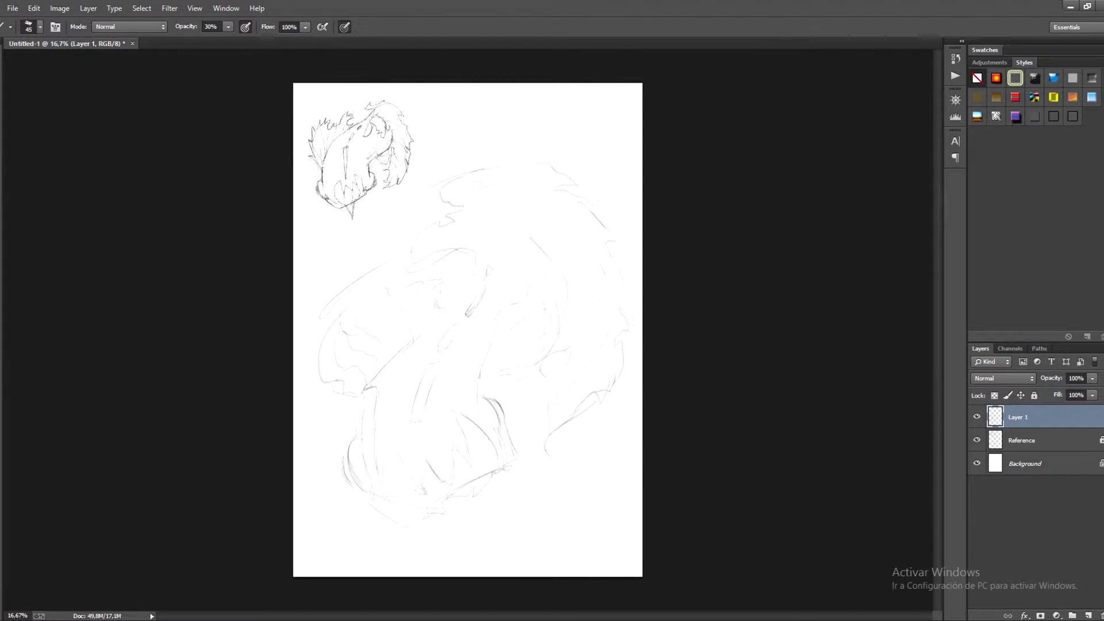
Step: Refine the jaw with short vertical and diagonal strokes along its left and lower edges
drag(469, 387, 469, 408)
drag(477, 388, 483, 398)
mouse_move(453, 298)
mouse_down()
mouse_move(494, 313)
mouse_move(486, 366)
mouse_up()
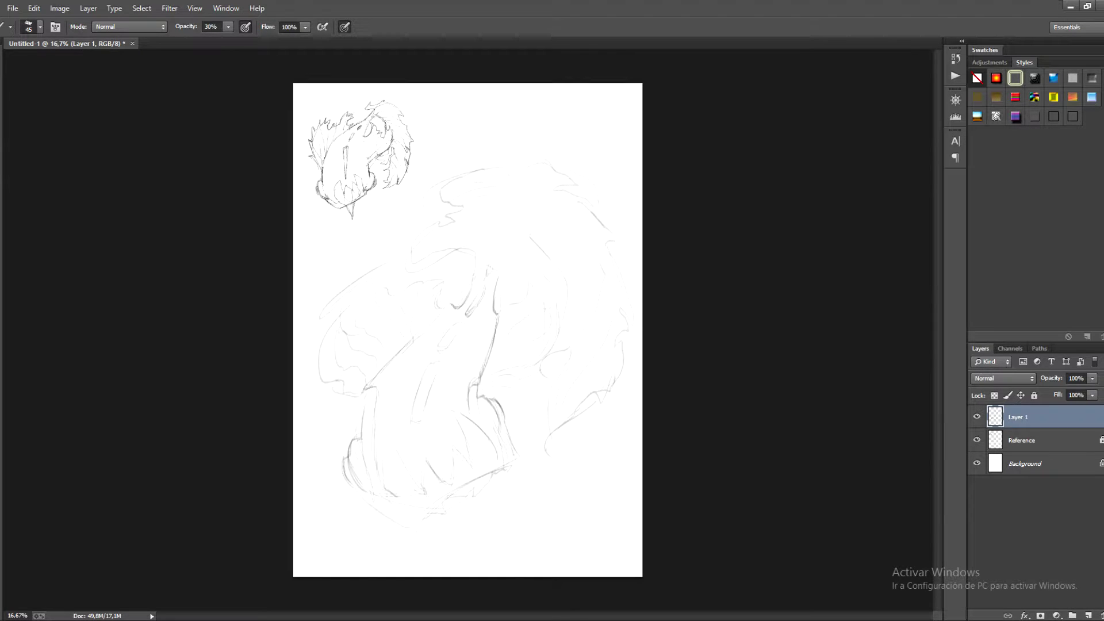
drag(386, 458, 382, 486)
drag(398, 448, 418, 486)
Step: Draw jagged teeth in the lower jaw and darken the lower-left jaw curve
drag(430, 461, 441, 477)
drag(452, 453, 453, 476)
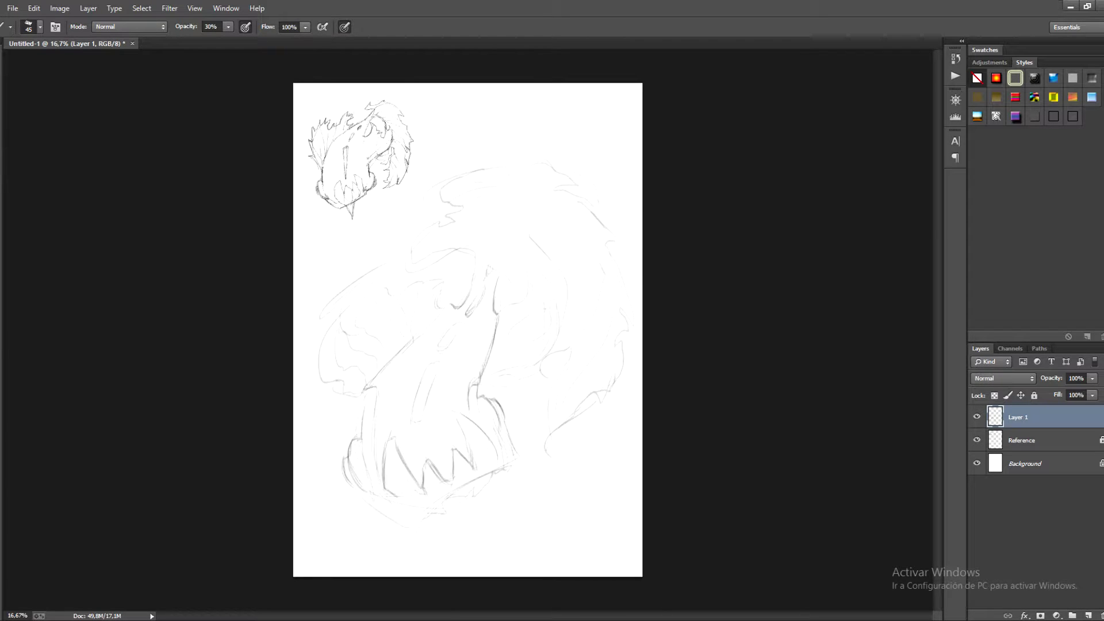
mouse_move(457, 409)
mouse_down()
mouse_move(465, 432)
mouse_move(499, 450)
mouse_up()
drag(424, 508, 443, 514)
drag(474, 498, 493, 472)
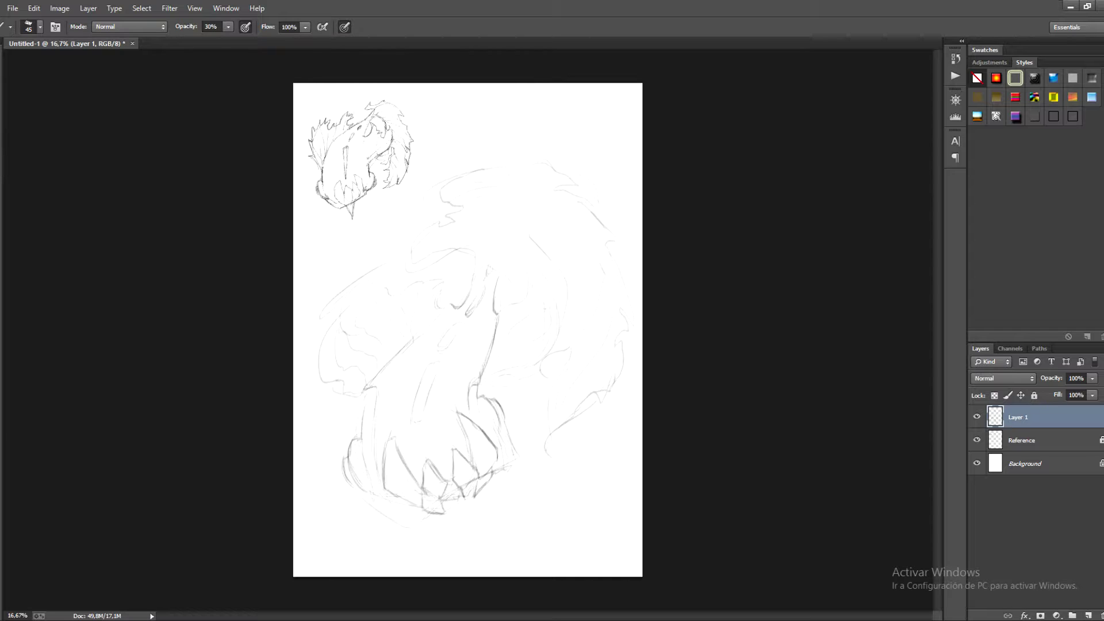
mouse_move(377, 506)
mouse_down()
mouse_move(412, 529)
mouse_move(409, 505)
mouse_move(402, 527)
mouse_up()
drag(371, 488, 416, 507)
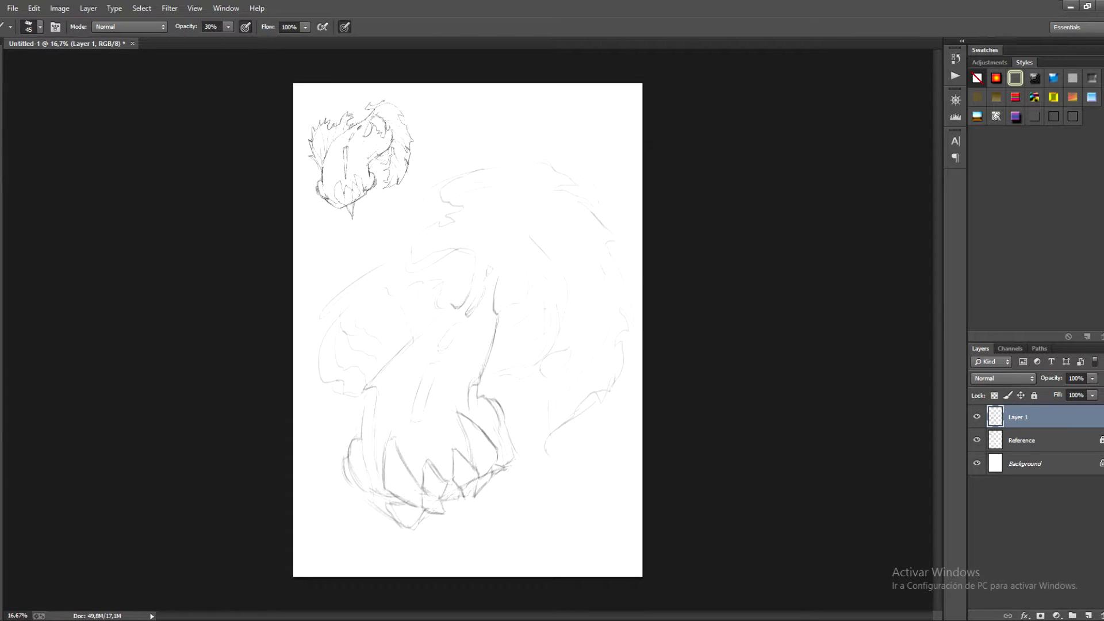
drag(499, 431, 514, 455)
drag(369, 498, 399, 524)
drag(343, 471, 352, 488)
Step: Firm up the upper jaw diagonal, head strokes and fur notches, plus a mid-body line
drag(363, 384, 428, 323)
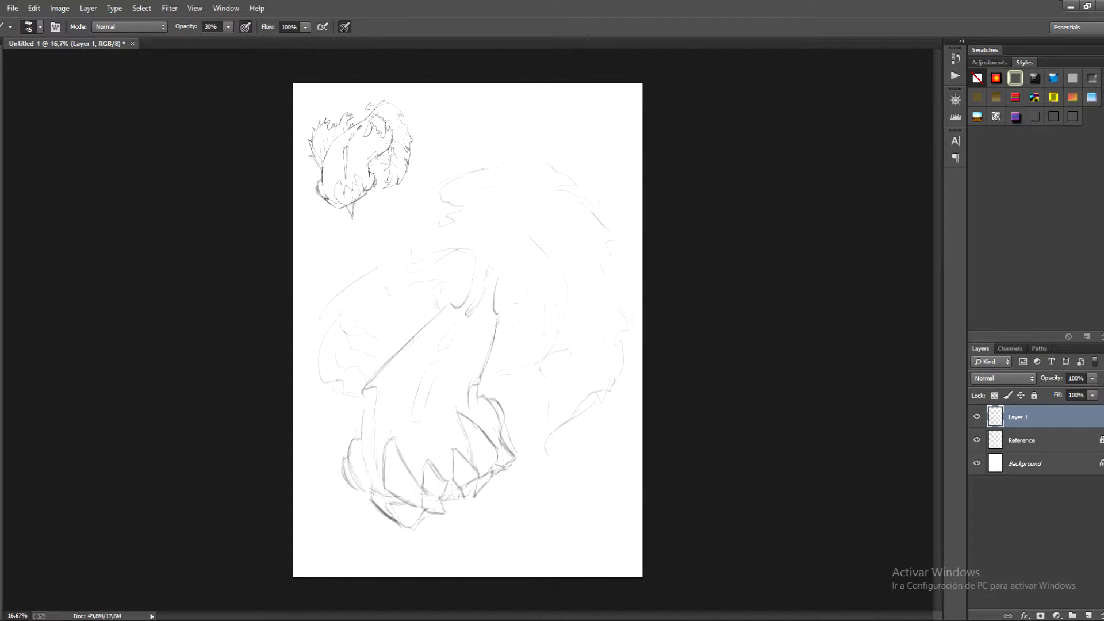
mouse_move(481, 262)
mouse_down()
mouse_move(470, 299)
mouse_move(449, 245)
mouse_up()
drag(594, 200, 608, 218)
drag(323, 332, 320, 350)
mouse_move(387, 289)
mouse_down()
mouse_move(391, 309)
mouse_move(414, 290)
mouse_up()
drag(529, 261, 567, 337)
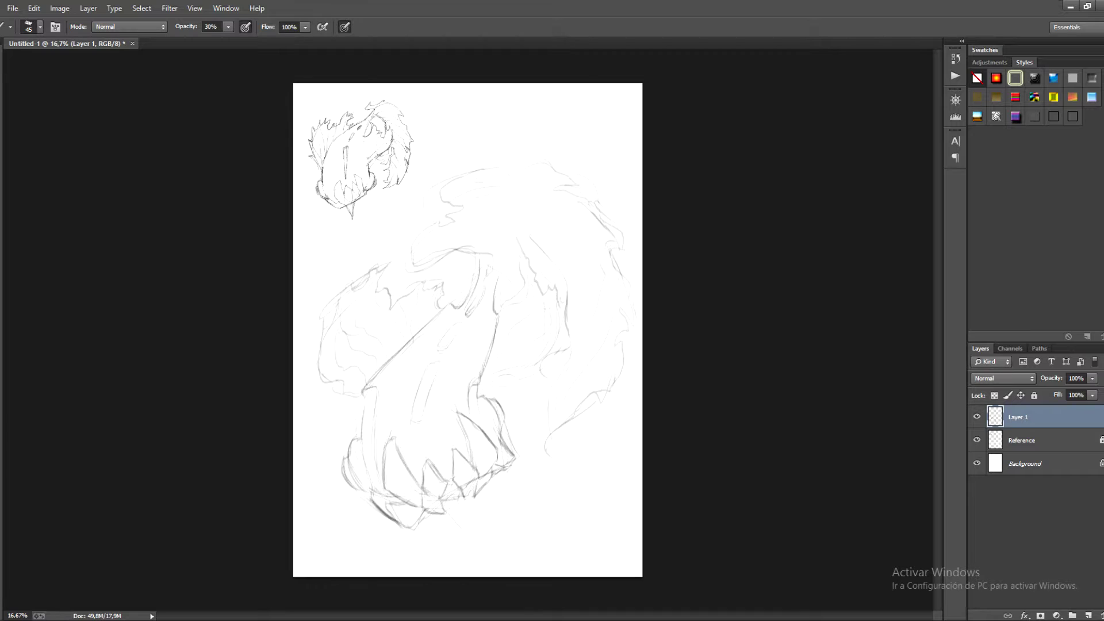
drag(529, 381, 487, 374)
Step: Darken marks on the teeth and the right-side lines, and add faint fur strokes at the top
key(e)
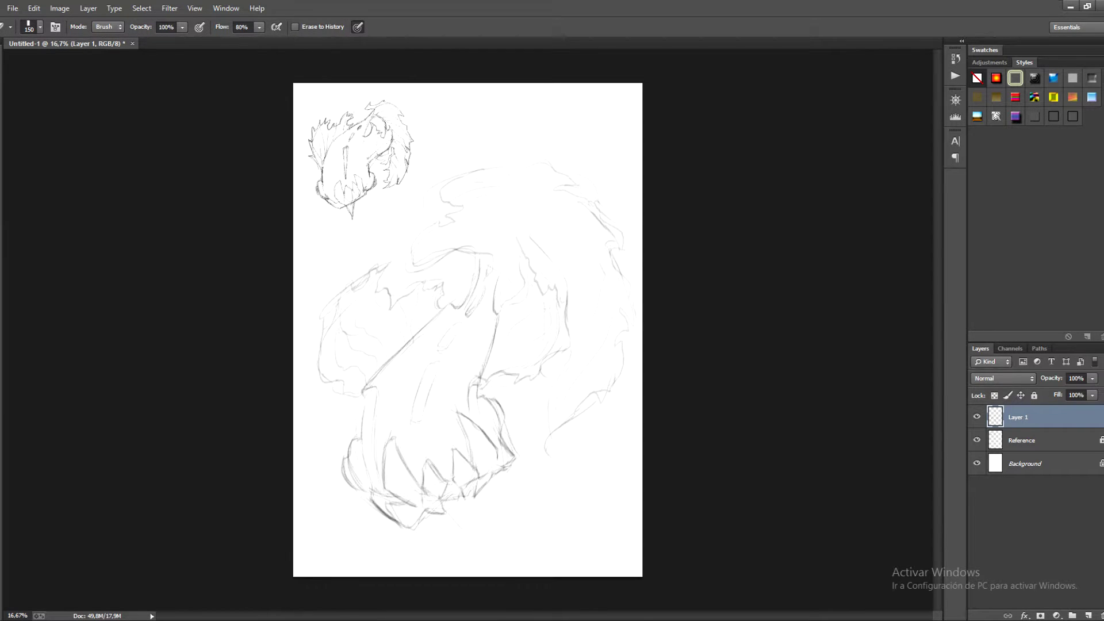
key(b)
drag(490, 480, 506, 464)
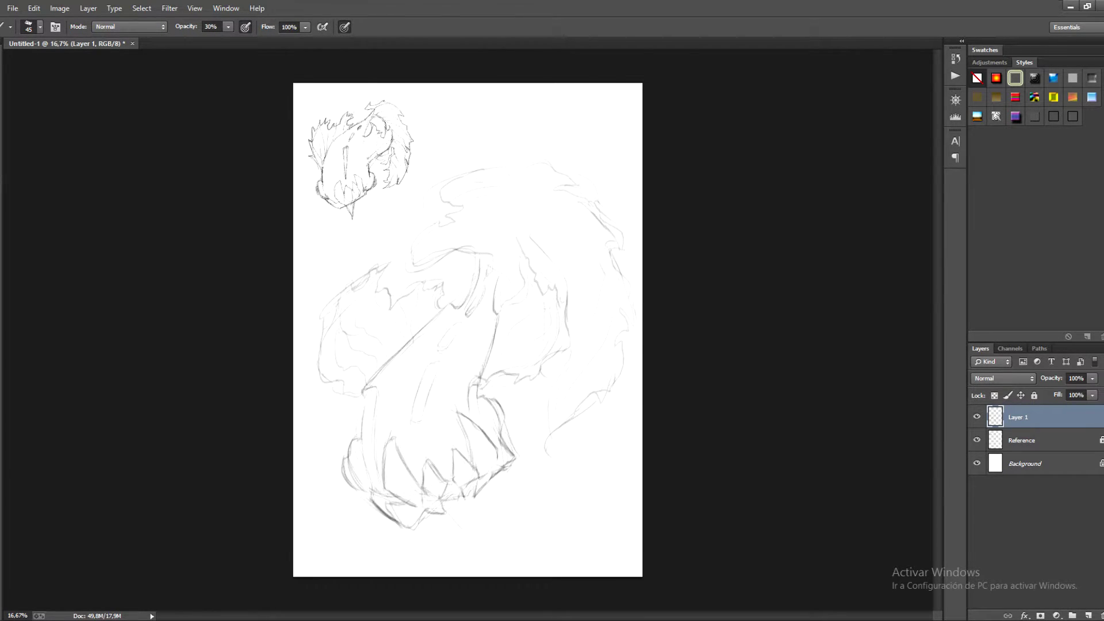
drag(575, 415, 547, 443)
drag(545, 404, 544, 441)
mouse_move(514, 237)
mouse_down()
mouse_move(535, 232)
mouse_move(555, 260)
mouse_up()
Step: Darken a line at the top of the head, nudge the sketch left, and zoom to 25%
key(e)
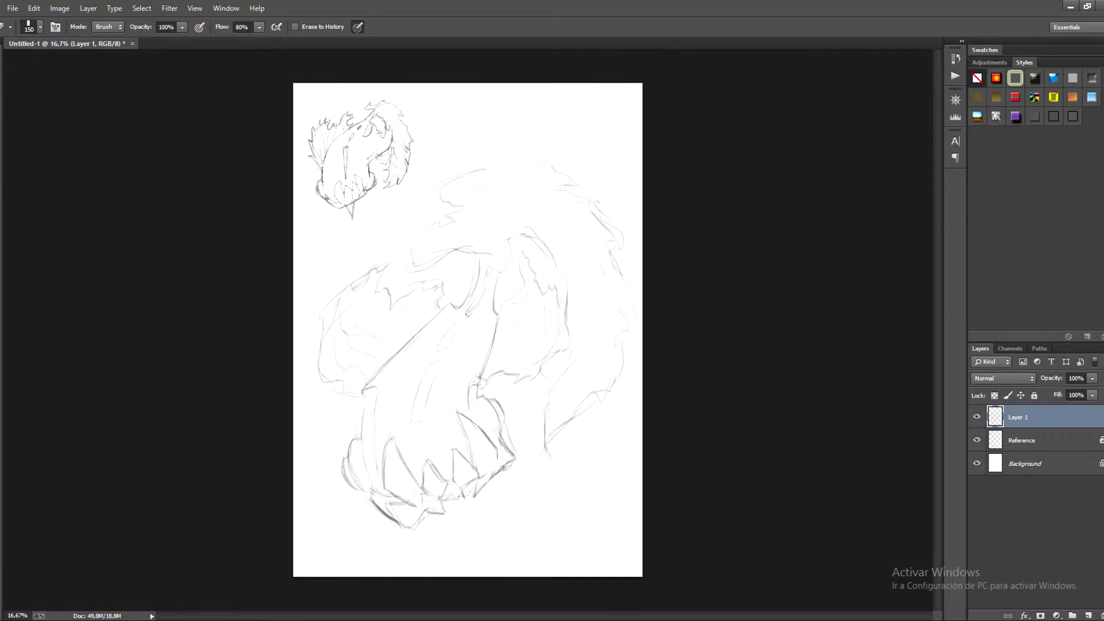
key(v)
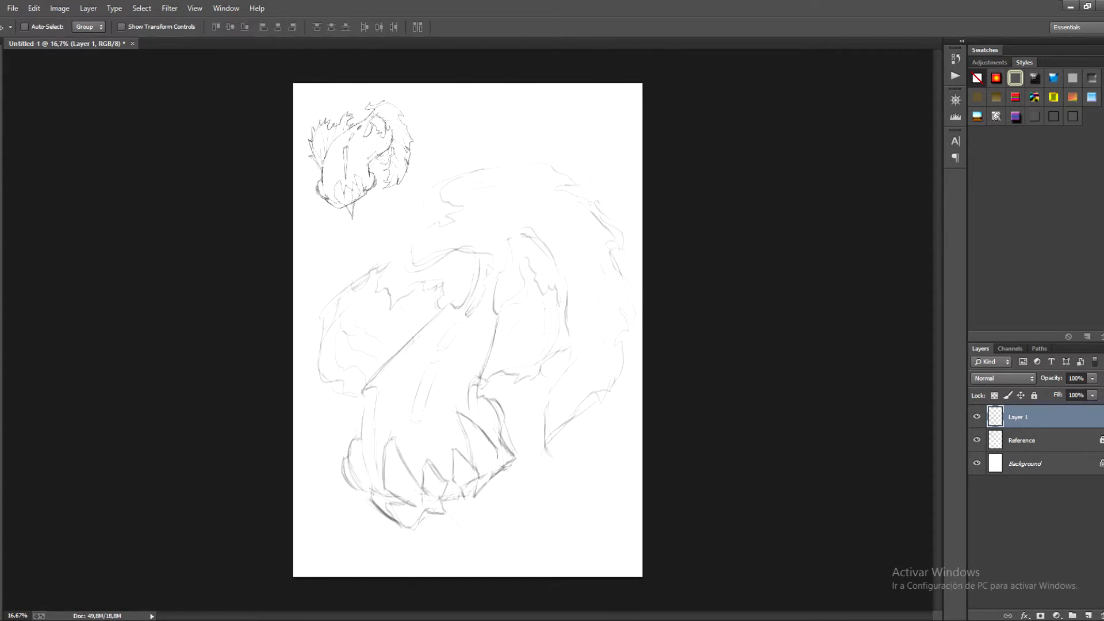
key(b)
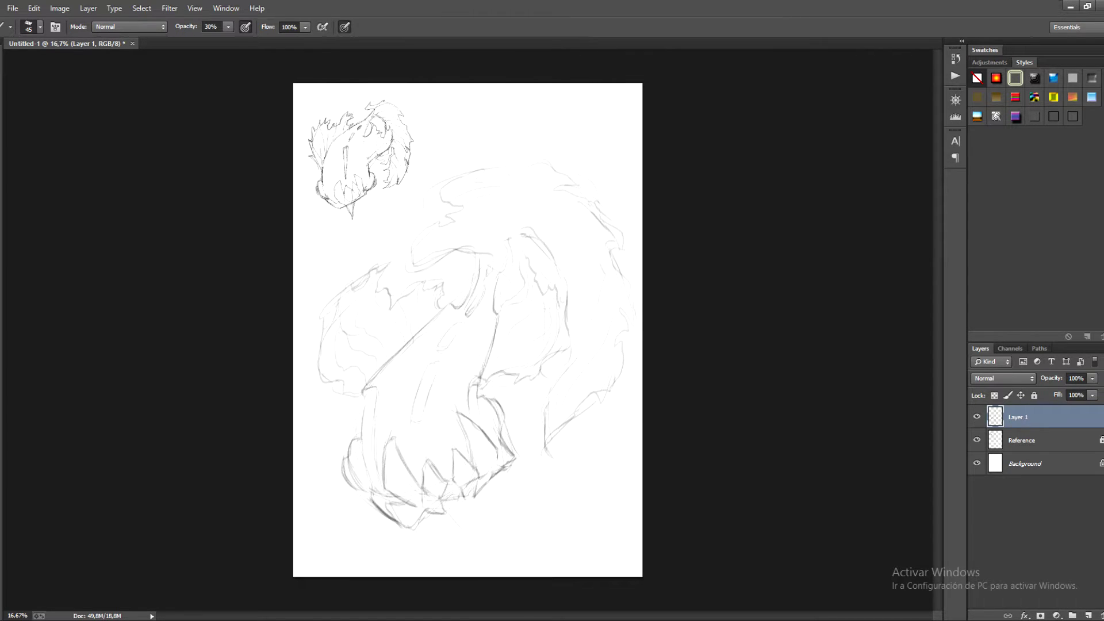
drag(521, 252, 534, 267)
key(v)
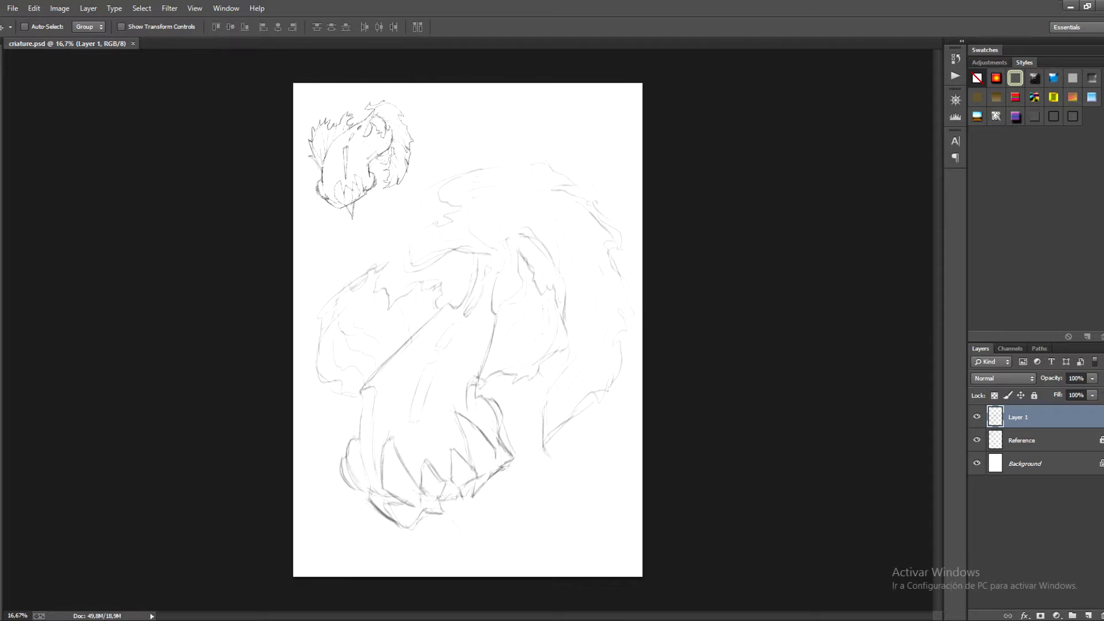
key(ctrl+plus)
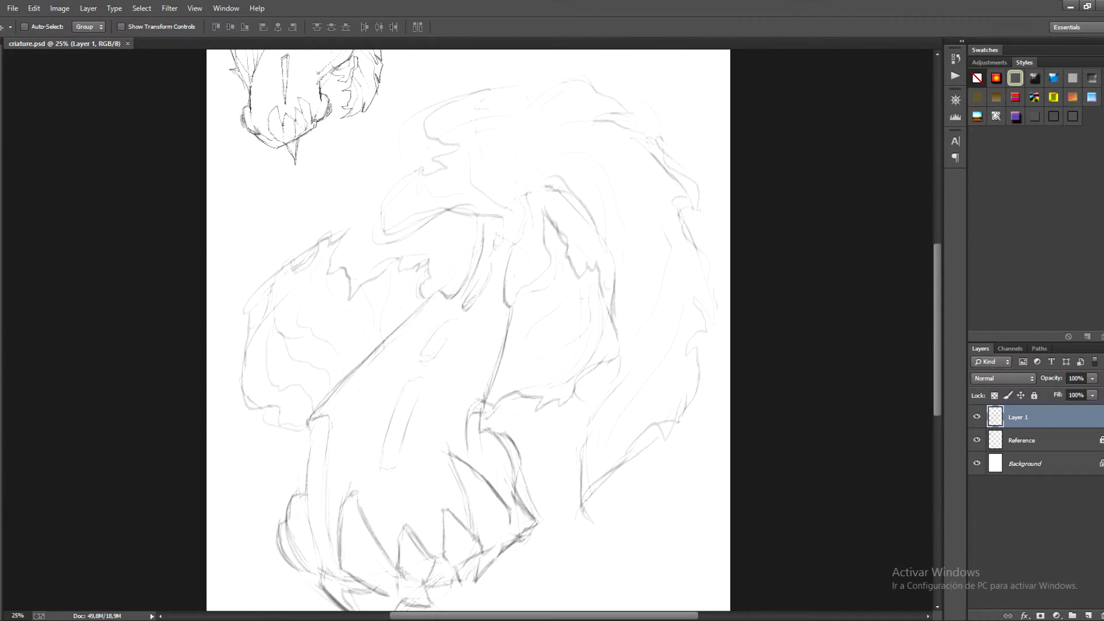
scroll(552, 333, down, 3)
scroll(552, 333, left, 2)
Step: Darken the left neck edge, the large tooth outline and the left jaw line down to the chin
key(b)
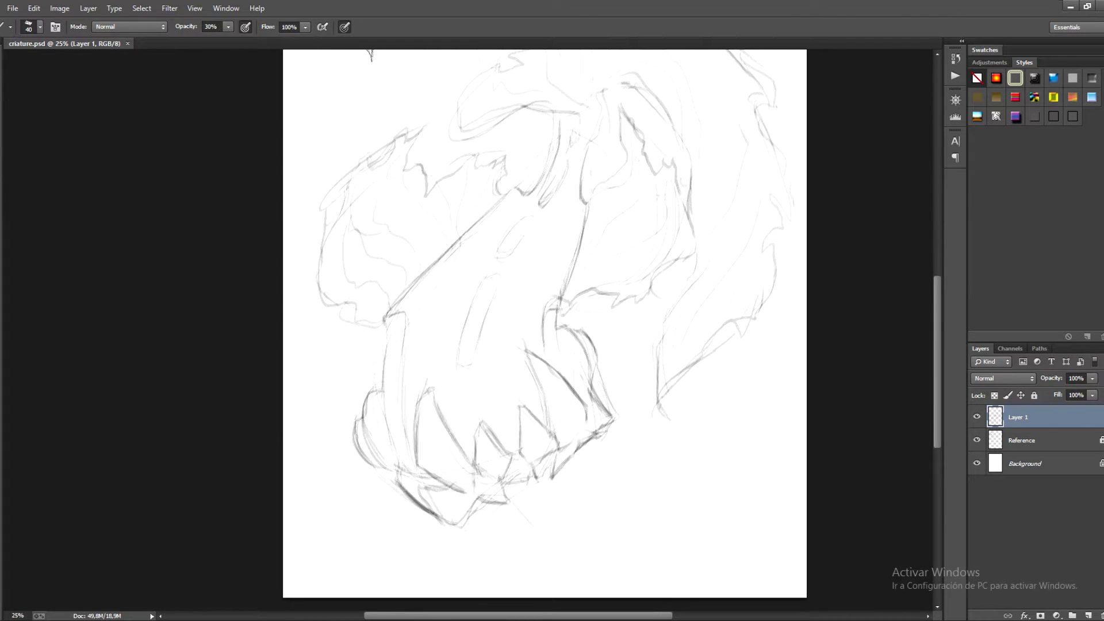
drag(394, 315, 383, 385)
mouse_move(391, 323)
mouse_down()
mouse_move(382, 378)
mouse_move(463, 472)
mouse_up()
drag(528, 352, 550, 383)
drag(552, 423, 560, 454)
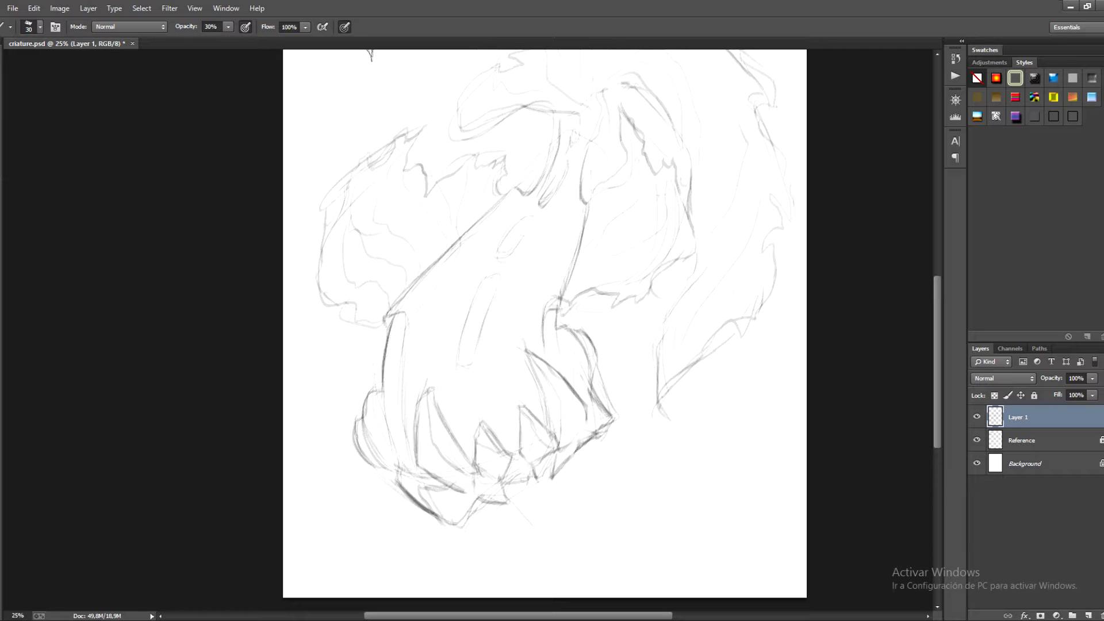
drag(366, 397, 371, 435)
mouse_move(373, 393)
mouse_down()
mouse_move(374, 428)
mouse_move(399, 472)
mouse_up()
drag(382, 385, 396, 453)
mouse_move(385, 413)
mouse_down()
mouse_move(414, 473)
mouse_move(402, 482)
mouse_move(420, 503)
mouse_up()
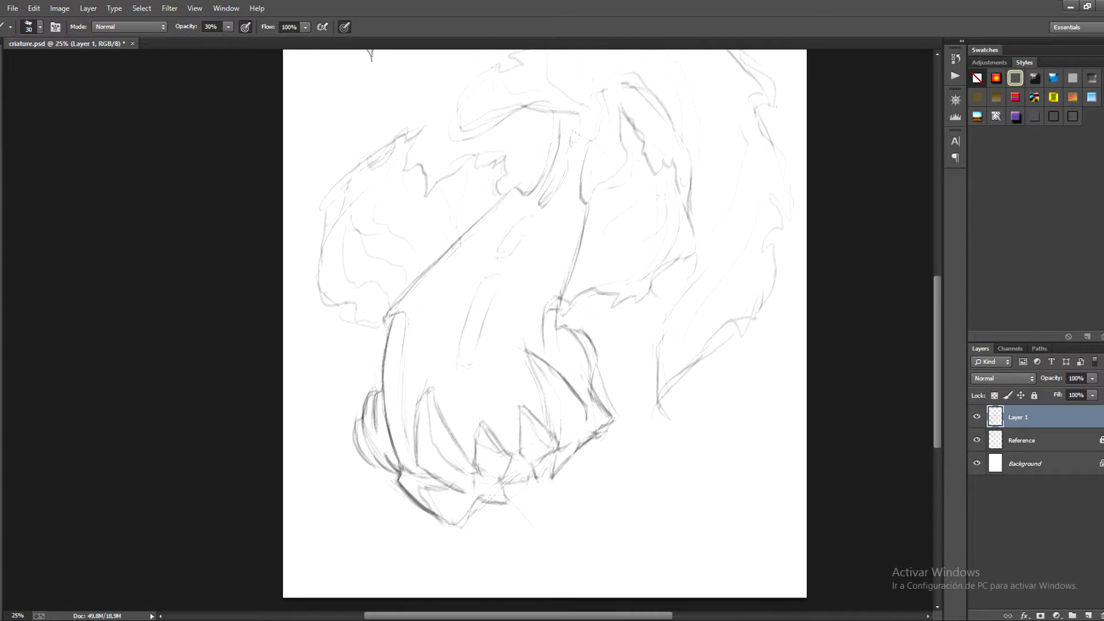
Step: Darken the right jaw outline and sharpen the strokes around the large tooth
drag(596, 398, 613, 420)
mouse_move(559, 327)
mouse_down()
mouse_move(556, 354)
mouse_move(569, 349)
mouse_up()
drag(566, 329, 588, 389)
mouse_move(562, 338)
mouse_down()
mouse_move(587, 386)
mouse_move(573, 366)
mouse_move(595, 344)
mouse_up()
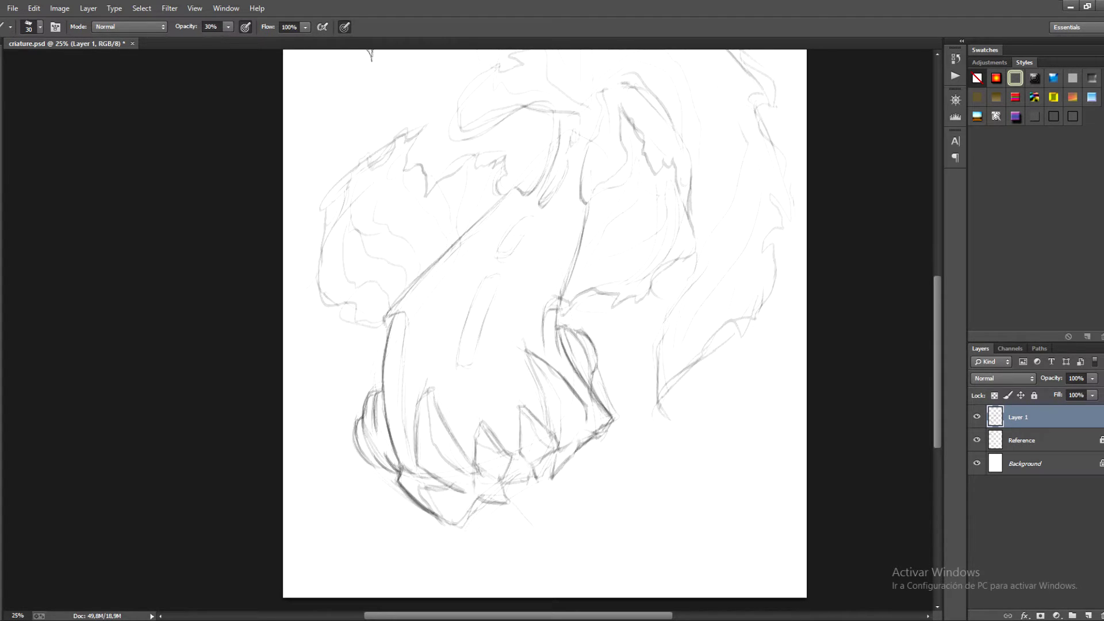
scroll(545, 322, up, 1)
scroll(545, 322, up, 1)
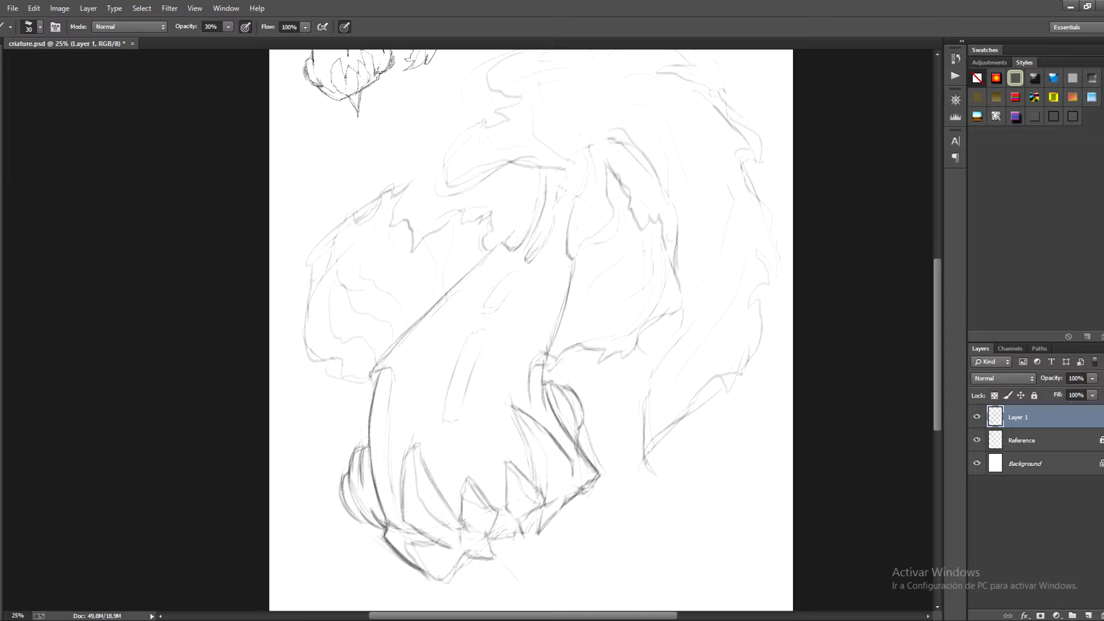
Step: Retrace the upper body contour and strengthen the neck's left edge
mouse_move(520, 226)
mouse_down()
mouse_move(504, 242)
mouse_move(515, 232)
mouse_up()
drag(534, 200, 522, 222)
mouse_move(539, 180)
mouse_down()
mouse_move(530, 212)
mouse_move(574, 253)
mouse_up()
drag(579, 204, 575, 266)
mouse_move(517, 287)
mouse_down()
mouse_move(562, 289)
mouse_move(589, 356)
mouse_move(564, 374)
mouse_up()
drag(463, 386, 466, 404)
drag(475, 364, 473, 386)
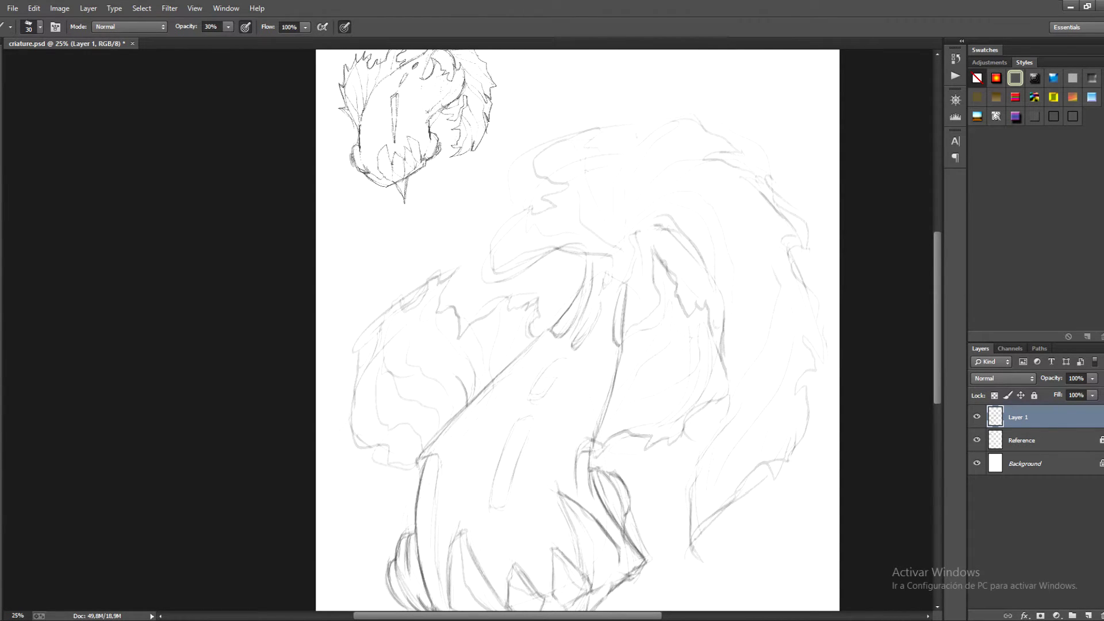
mouse_move(470, 338)
mouse_down()
mouse_move(460, 361)
mouse_move(475, 396)
mouse_up()
Step: Darken the left and right body contours and trace over faint lines where fur meets the body
scroll(575, 331, down, 3)
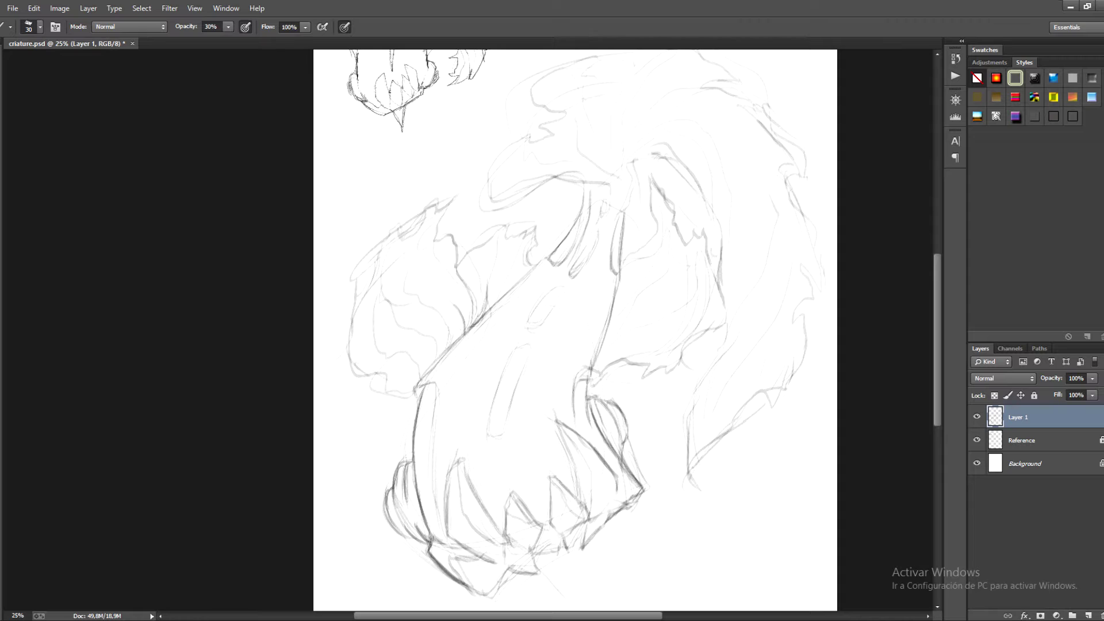
drag(450, 305, 414, 331)
mouse_move(622, 307)
mouse_down()
mouse_move(601, 349)
mouse_move(641, 298)
mouse_move(602, 351)
mouse_move(657, 319)
mouse_up()
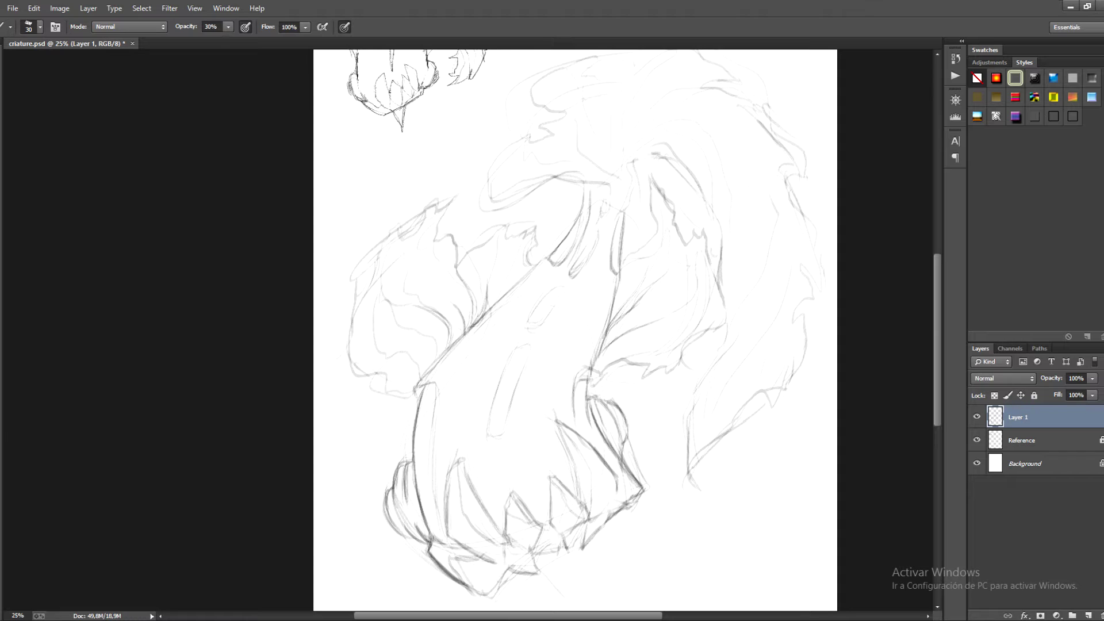
scroll(575, 327, up, 3)
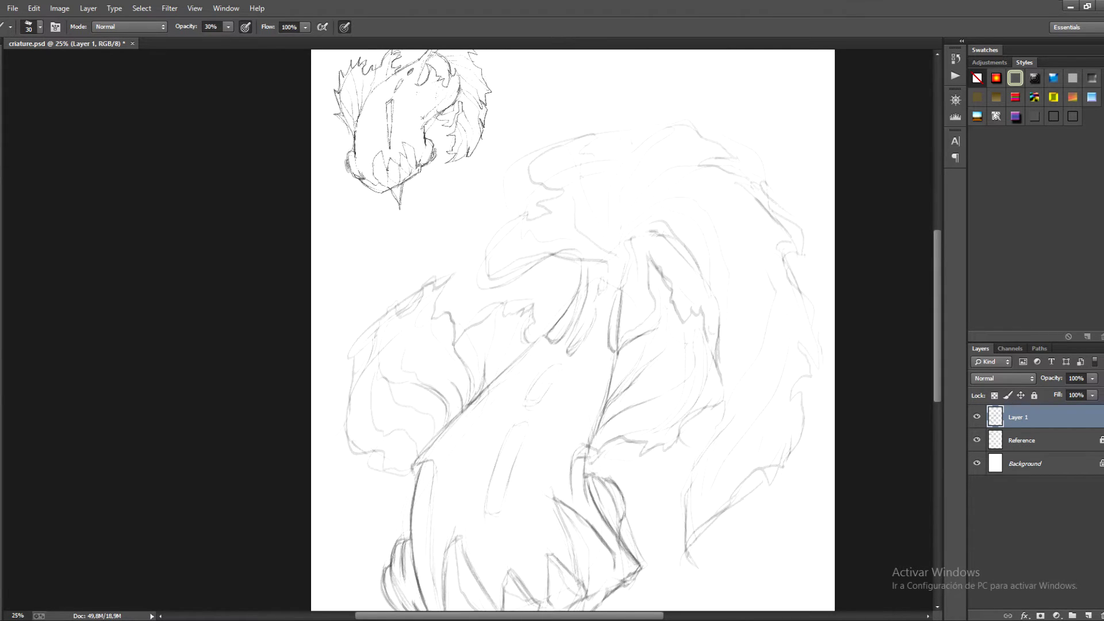
drag(625, 265, 619, 312)
drag(603, 266, 601, 284)
mouse_move(604, 267)
mouse_down()
mouse_move(599, 293)
mouse_move(610, 287)
mouse_up()
drag(610, 269, 608, 291)
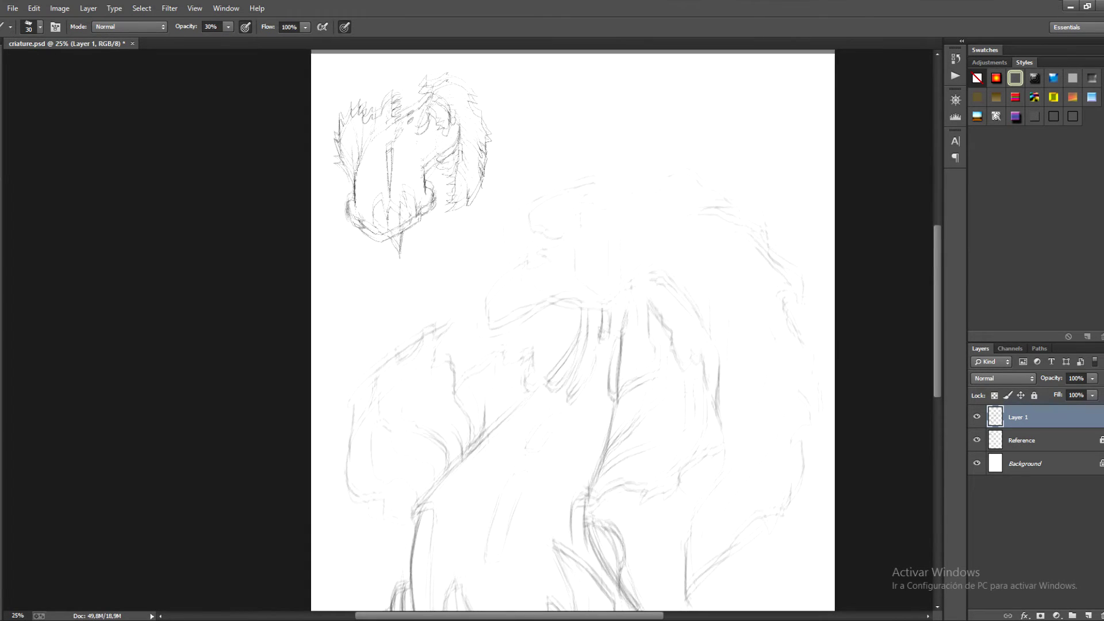
scroll(575, 328, up, 2)
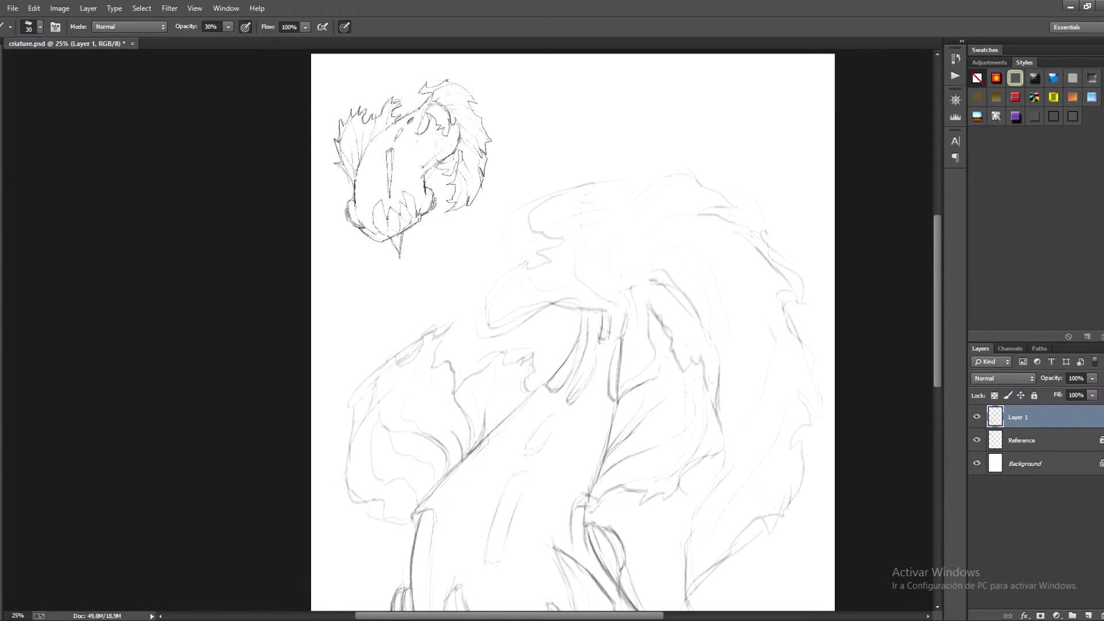
drag(601, 310, 591, 334)
Step: Return to the Brush and sketch fur strokes at the wing joint and across the body
key(e)
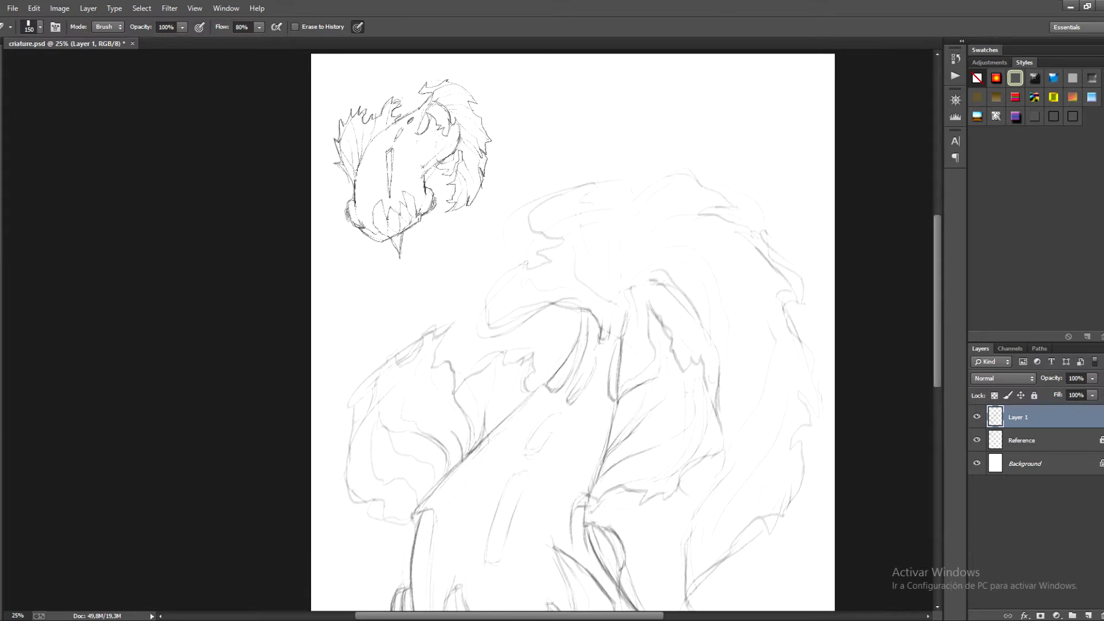
key(v)
key(b)
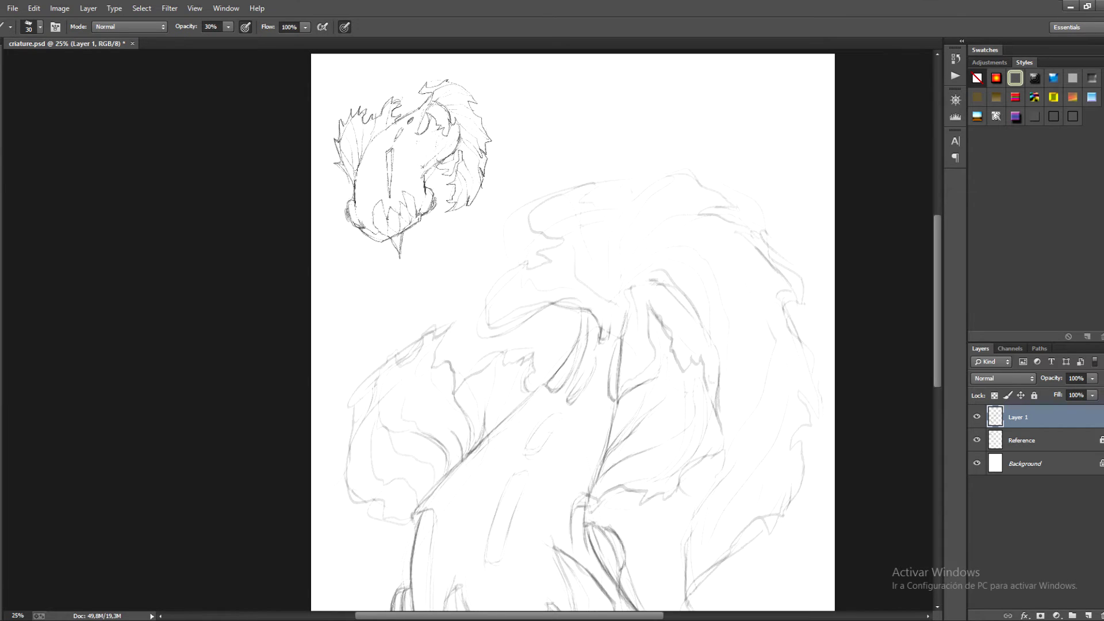
mouse_move(599, 338)
mouse_down()
mouse_move(596, 317)
mouse_move(560, 309)
mouse_up()
mouse_move(486, 322)
mouse_down()
mouse_move(551, 304)
mouse_move(499, 322)
mouse_move(487, 304)
mouse_up()
mouse_move(552, 402)
mouse_down()
mouse_move(490, 269)
mouse_move(465, 272)
mouse_up()
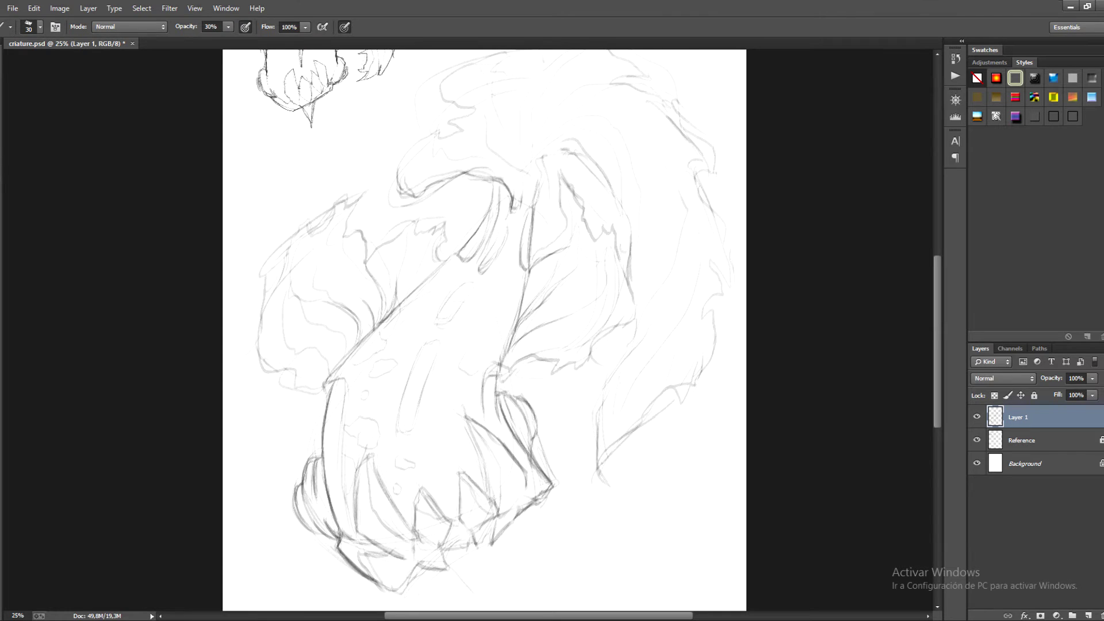
drag(503, 322, 497, 341)
drag(569, 328, 535, 372)
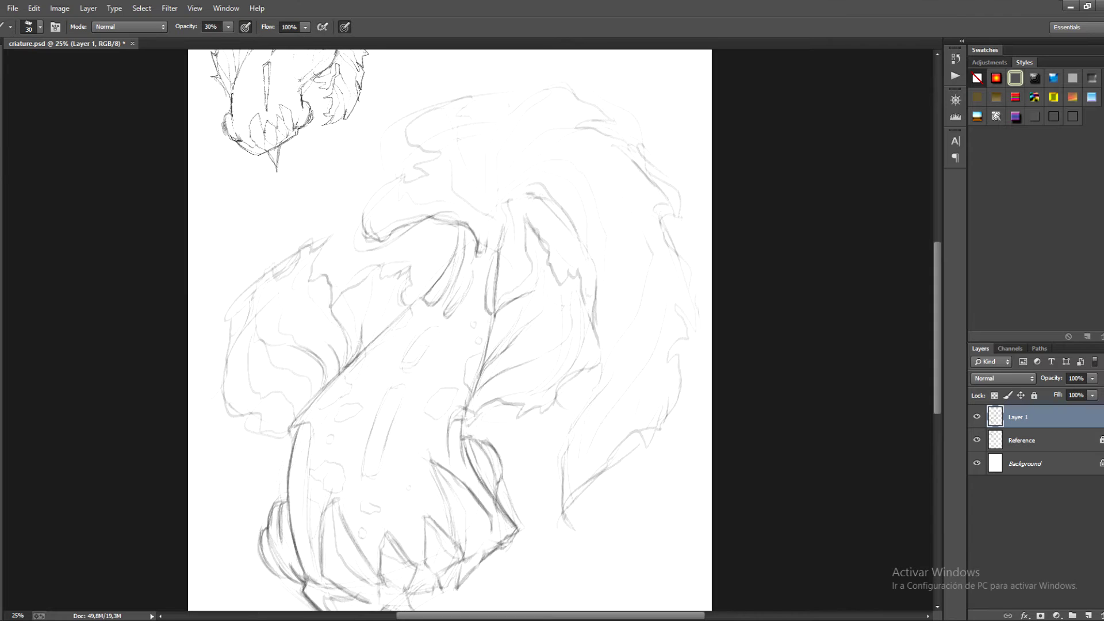
Step: Darken the long curve down the body's right side, including its lower part
drag(600, 368, 563, 468)
mouse_move(609, 388)
mouse_down()
mouse_move(565, 457)
mouse_move(568, 476)
mouse_up()
drag(580, 415, 563, 519)
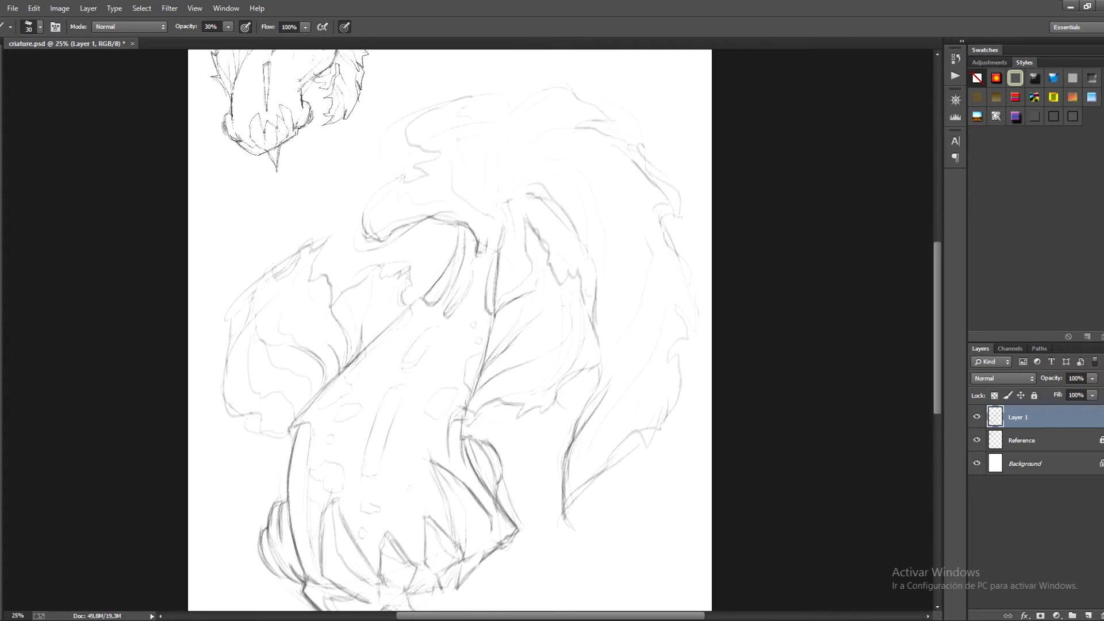
drag(598, 467, 569, 503)
mouse_move(504, 359)
mouse_down()
mouse_move(478, 387)
mouse_move(488, 376)
mouse_up()
Step: Draw dark lines converging on the crest junction and darken the upper fur curve
drag(470, 205, 482, 228)
drag(452, 180, 473, 216)
mouse_move(451, 175)
mouse_down()
mouse_move(485, 233)
mouse_move(483, 184)
mouse_up()
drag(485, 224, 485, 164)
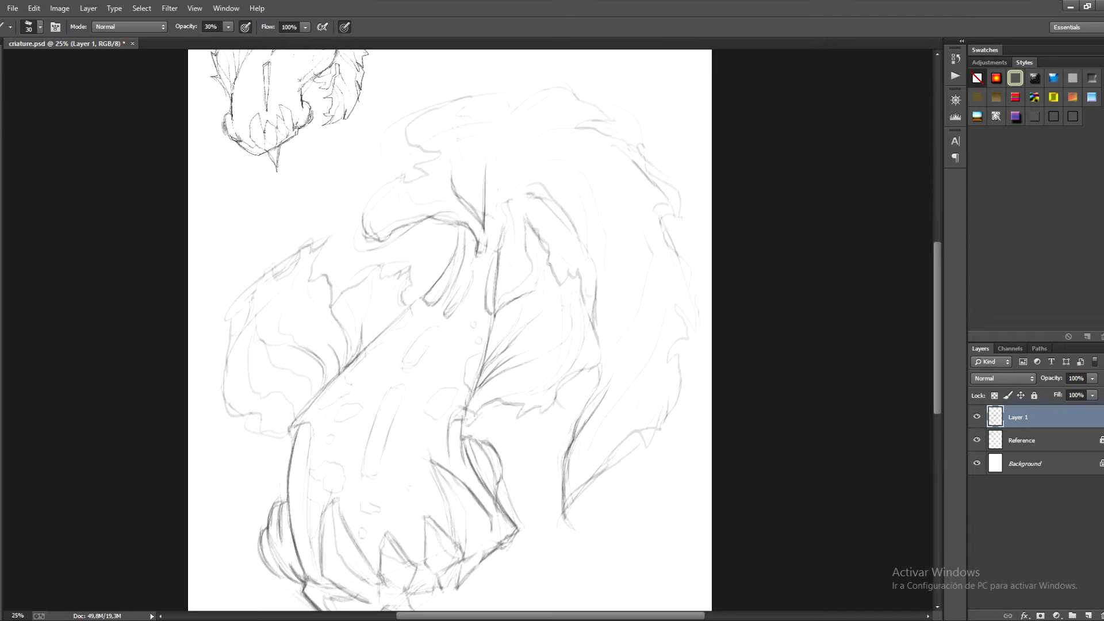
drag(477, 202, 483, 229)
mouse_move(469, 174)
mouse_down()
mouse_move(482, 222)
mouse_move(525, 177)
mouse_up()
drag(456, 203, 481, 222)
drag(479, 222, 481, 245)
mouse_move(550, 164)
mouse_down()
mouse_move(580, 161)
mouse_move(510, 185)
mouse_move(575, 187)
mouse_move(591, 262)
mouse_up()
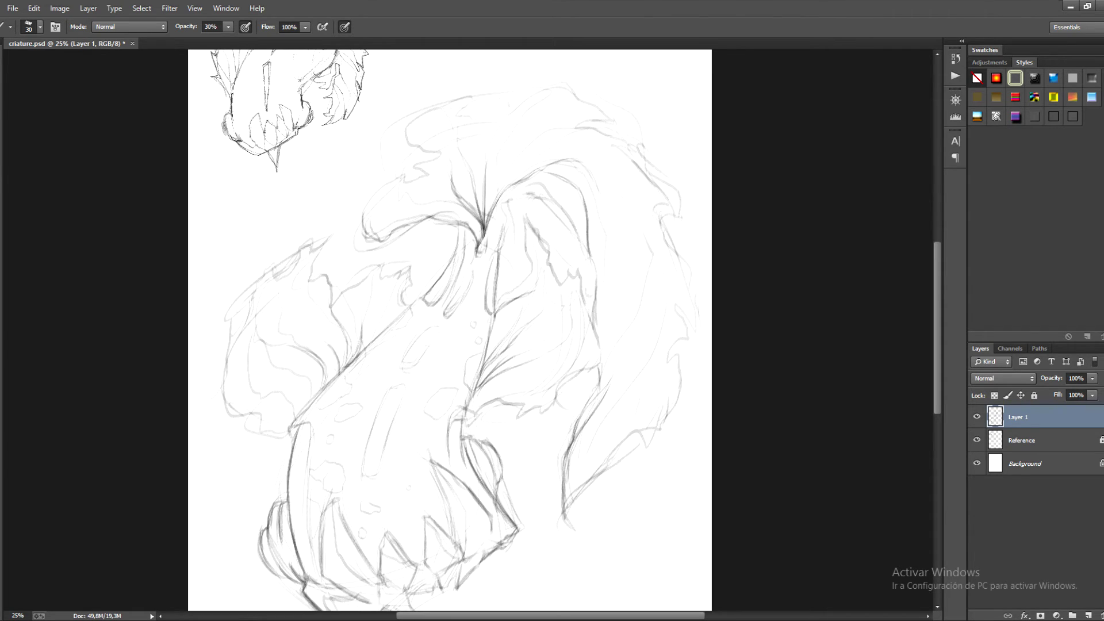
drag(448, 327, 462, 288)
Step: Redraw the right contour of the upper fur, undoing one bad stroke and extending it upward
key(e)
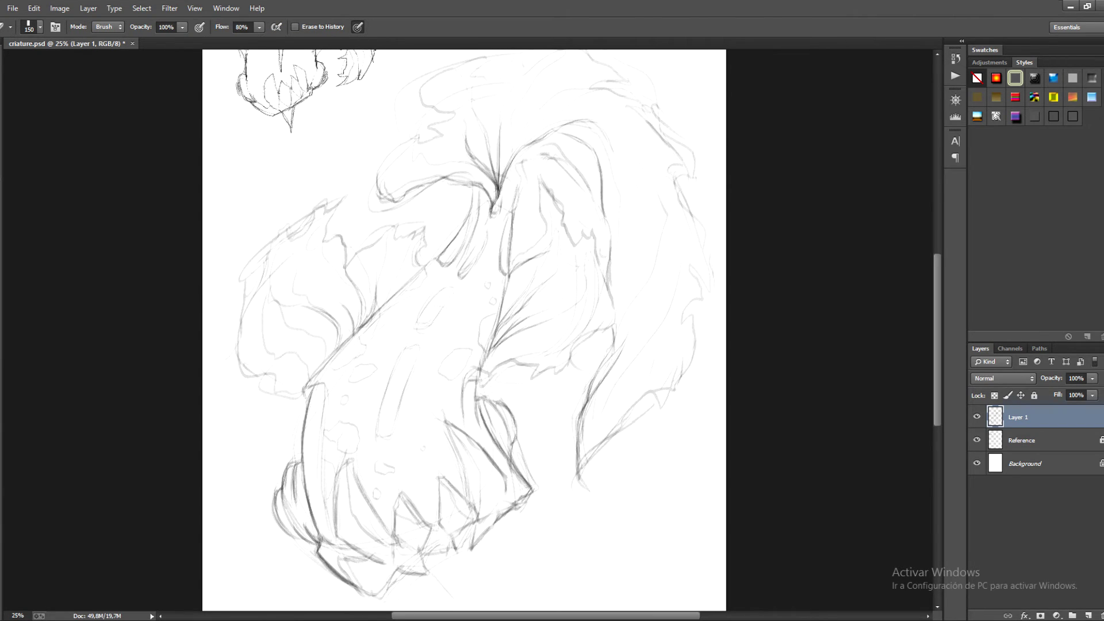
key(b)
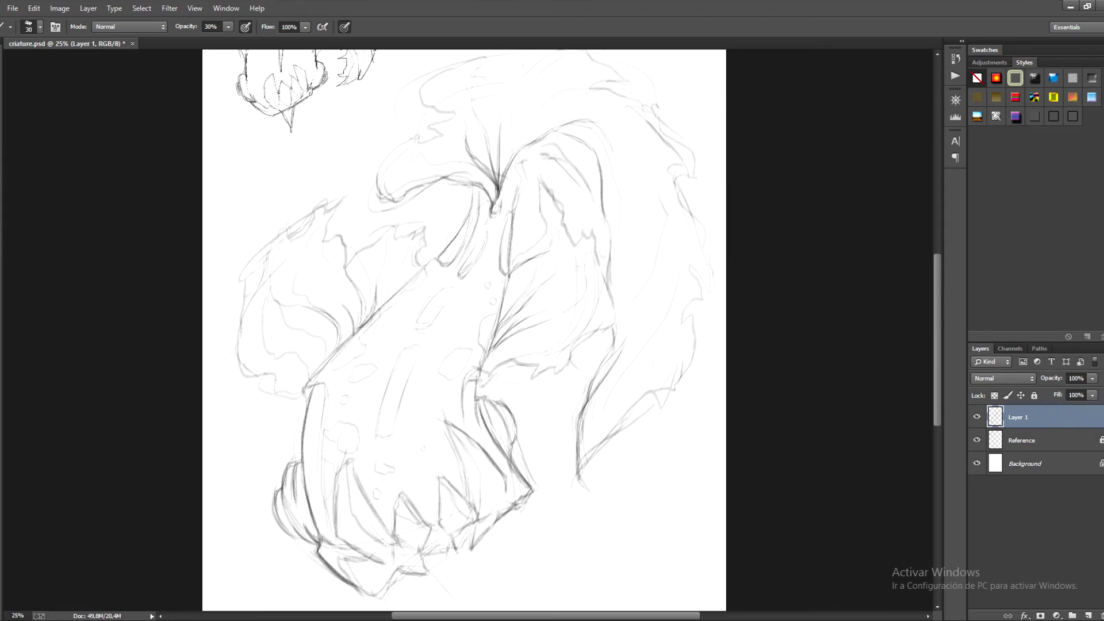
drag(590, 189, 613, 255)
drag(613, 209, 617, 257)
key(ctrl+z)
drag(613, 200, 611, 286)
drag(612, 179, 614, 200)
scroll(464, 330, up, 2)
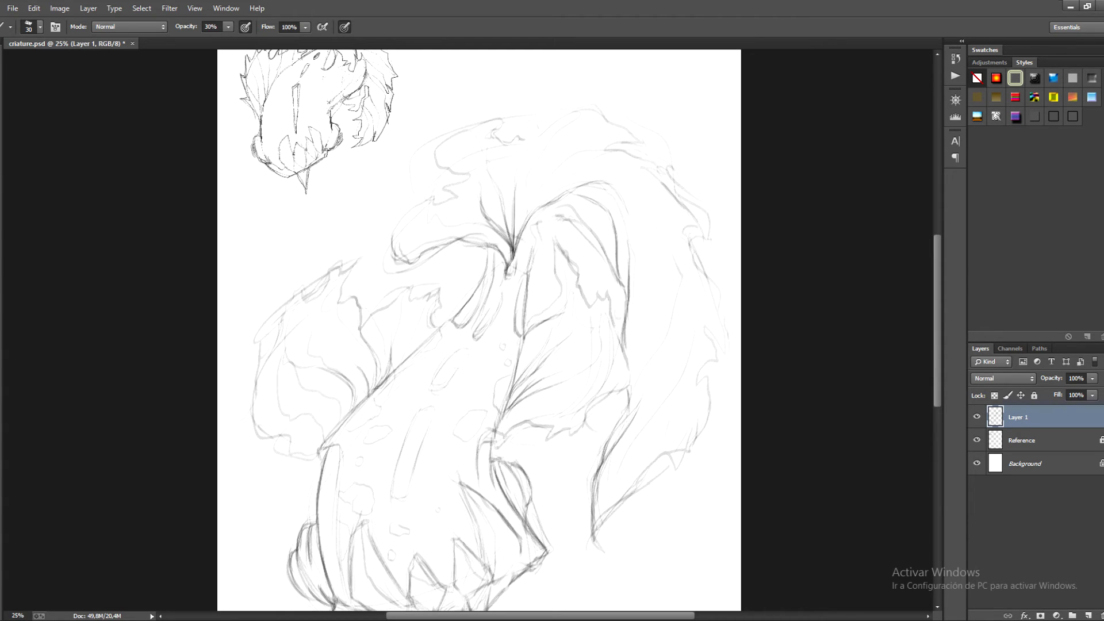
Step: Erase a stray mark on the left fur and sketch the top and outer right fur outlines
drag(536, 117, 566, 107)
key(e)
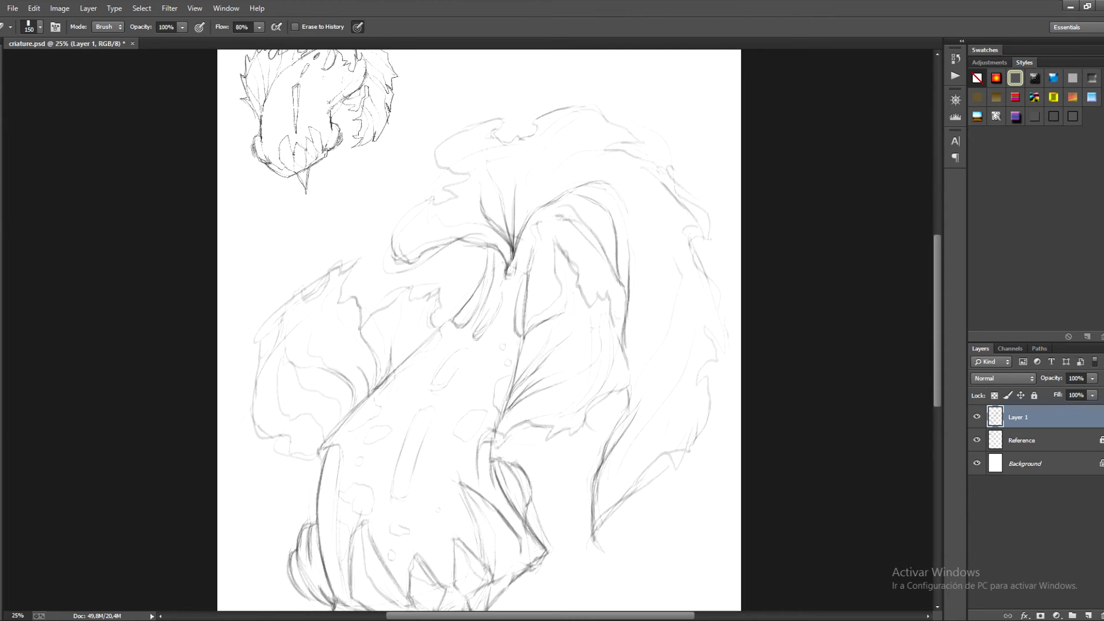
drag(428, 253, 438, 259)
key(b)
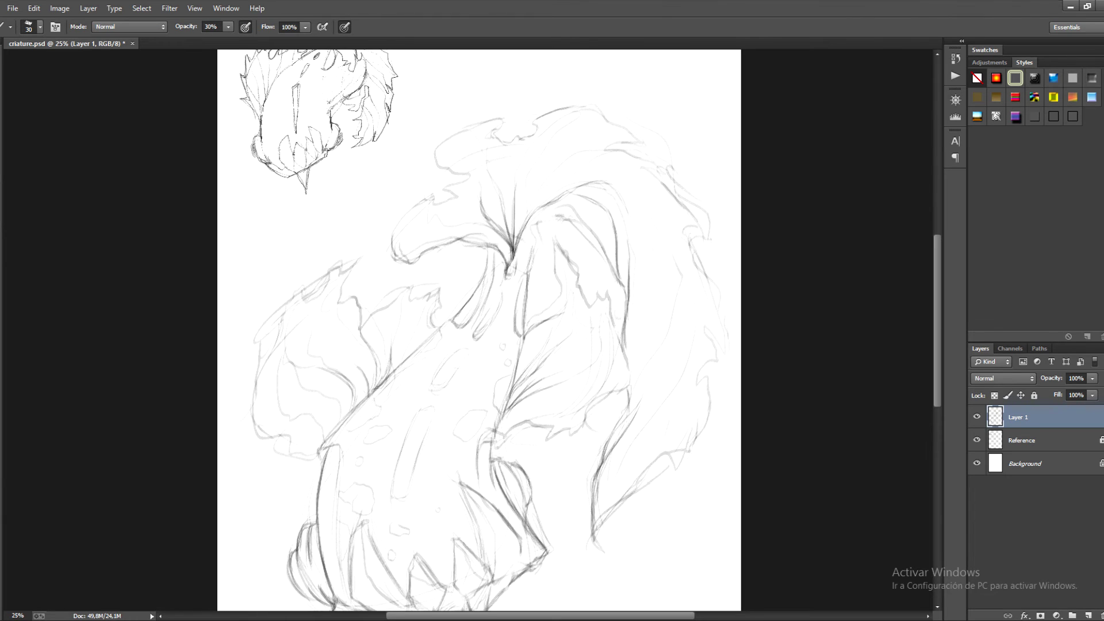
drag(425, 196, 401, 218)
drag(632, 106, 612, 115)
drag(673, 154, 713, 244)
mouse_move(693, 466)
mouse_down()
mouse_move(633, 505)
mouse_move(631, 495)
mouse_move(671, 490)
mouse_move(718, 373)
mouse_up()
Step: Move the sketch layer content up and to the right
key(e)
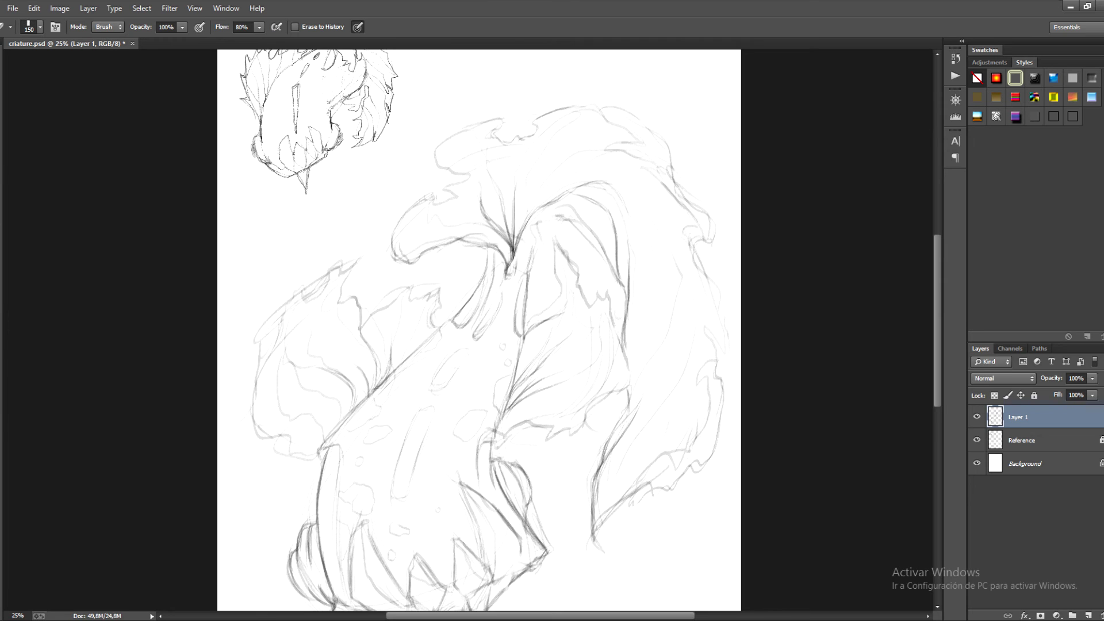
key(v)
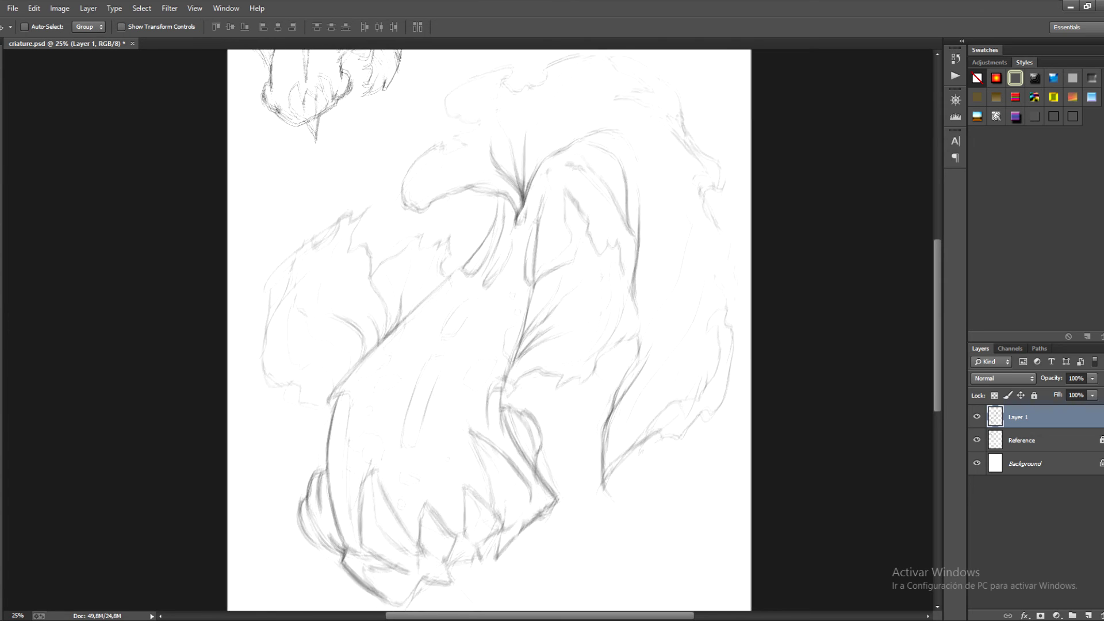
drag(518, 322, 667, 209)
key(e)
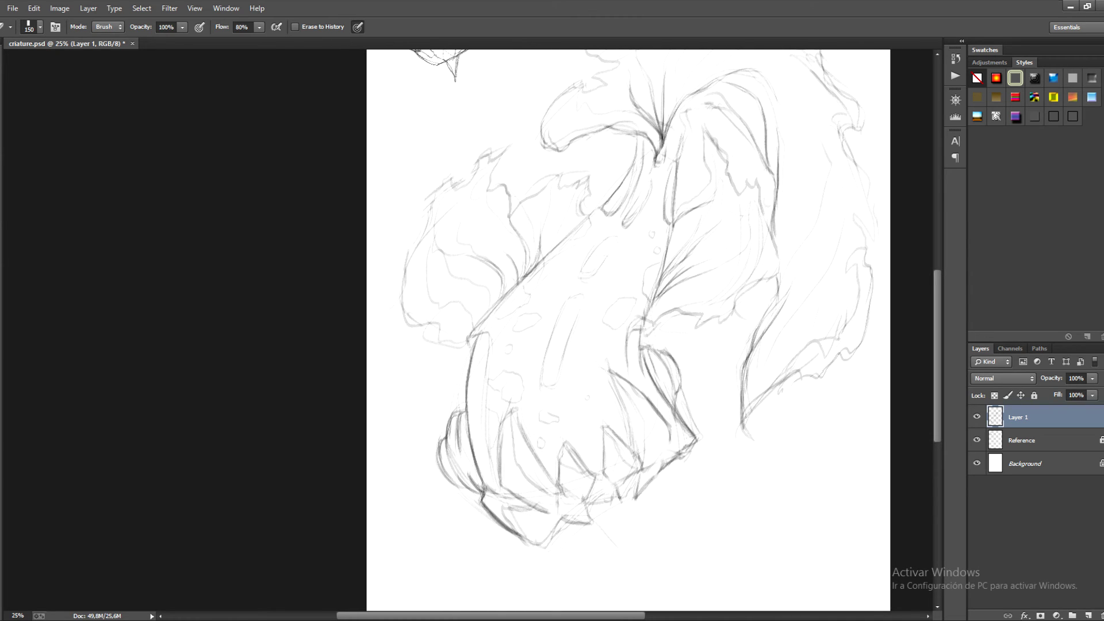
Step: Strengthen the creature's left and upper-left fur outlines with pencil strokes
key(b)
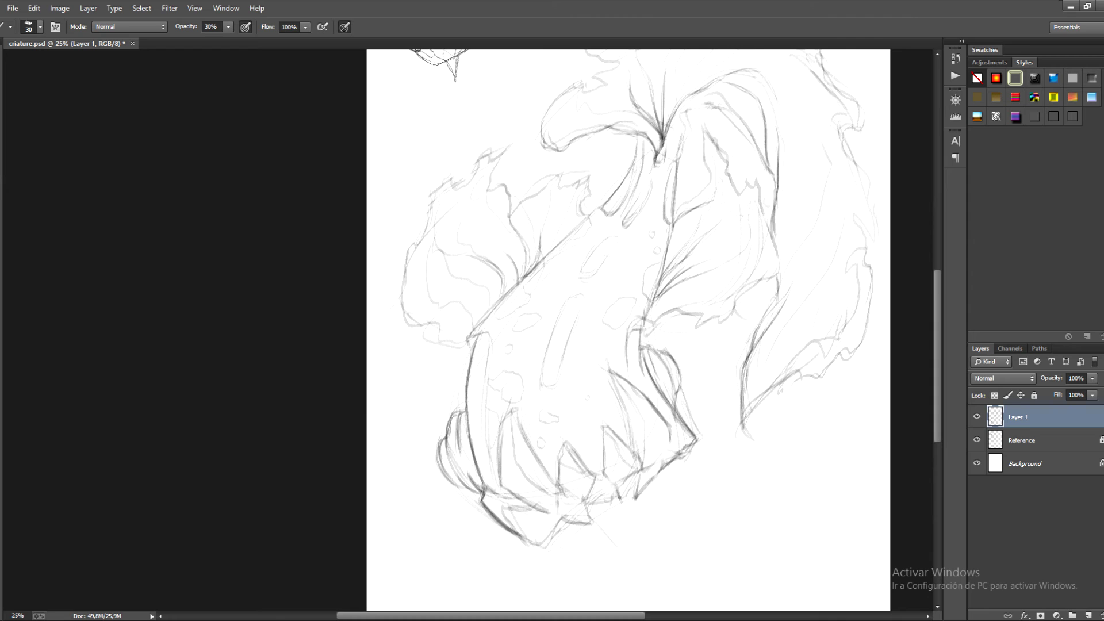
drag(429, 222, 404, 267)
drag(429, 213, 409, 248)
drag(438, 173, 484, 144)
drag(575, 287, 525, 295)
Step: Sketch the right and upper-right fur outlines and darken a lower-jaw tooth
drag(700, 320, 669, 338)
drag(717, 297, 699, 319)
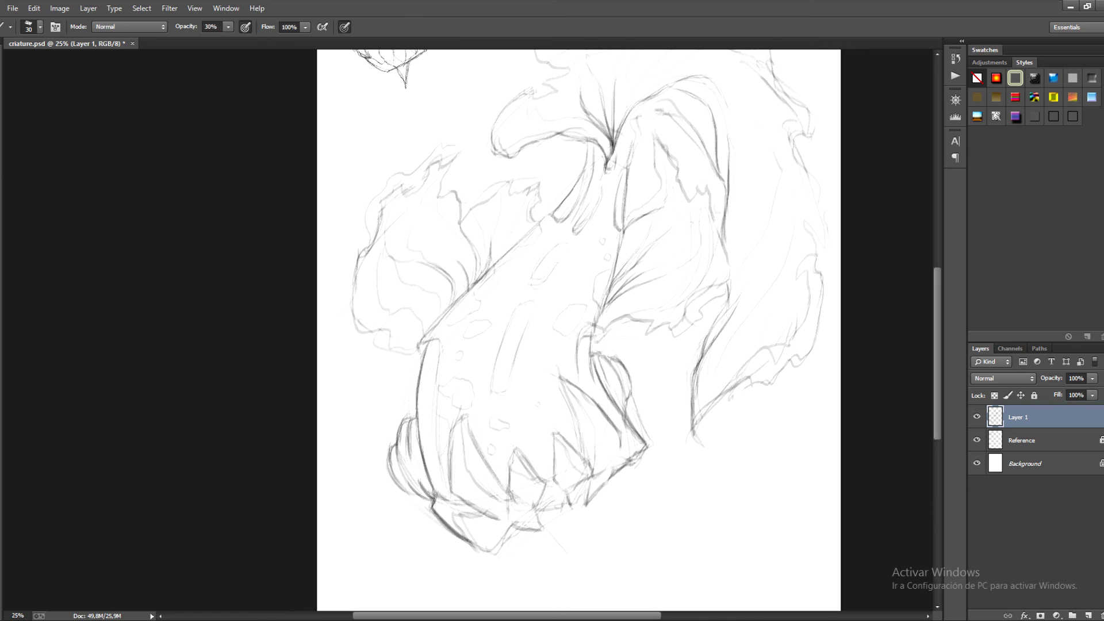
drag(693, 162, 717, 195)
mouse_move(575, 322)
mouse_down()
mouse_move(568, 305)
mouse_move(578, 322)
mouse_up()
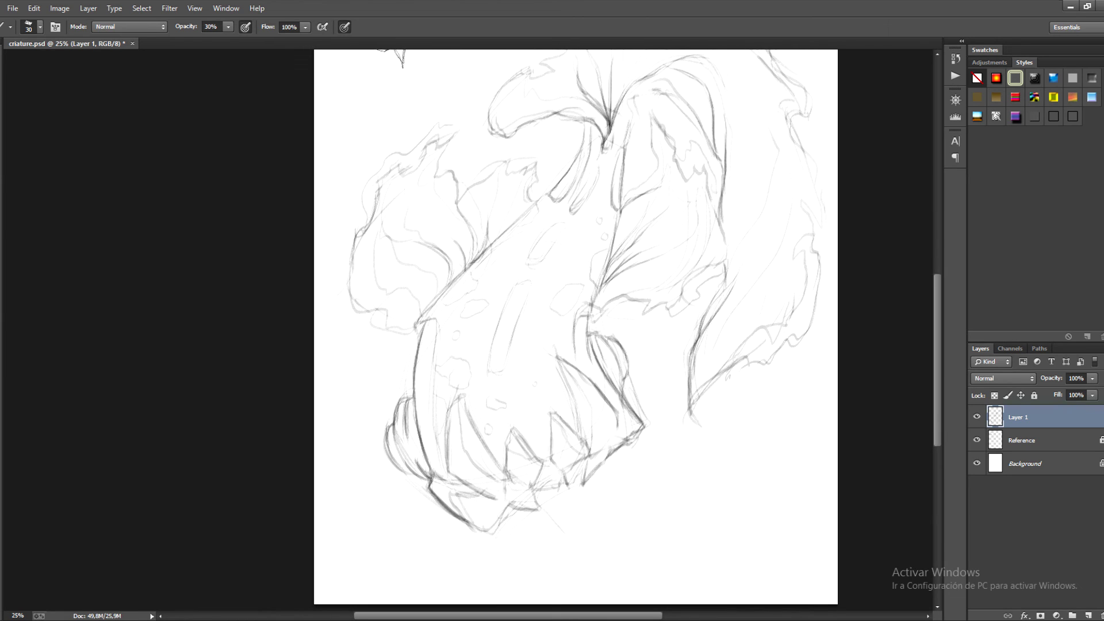
mouse_move(506, 440)
mouse_down()
mouse_move(505, 464)
mouse_move(542, 469)
mouse_move(551, 485)
mouse_up()
key(ctrl+minus)
Step: Save criature.psd, then nudge the sketch strokes slightly left
key(ctrl+s)
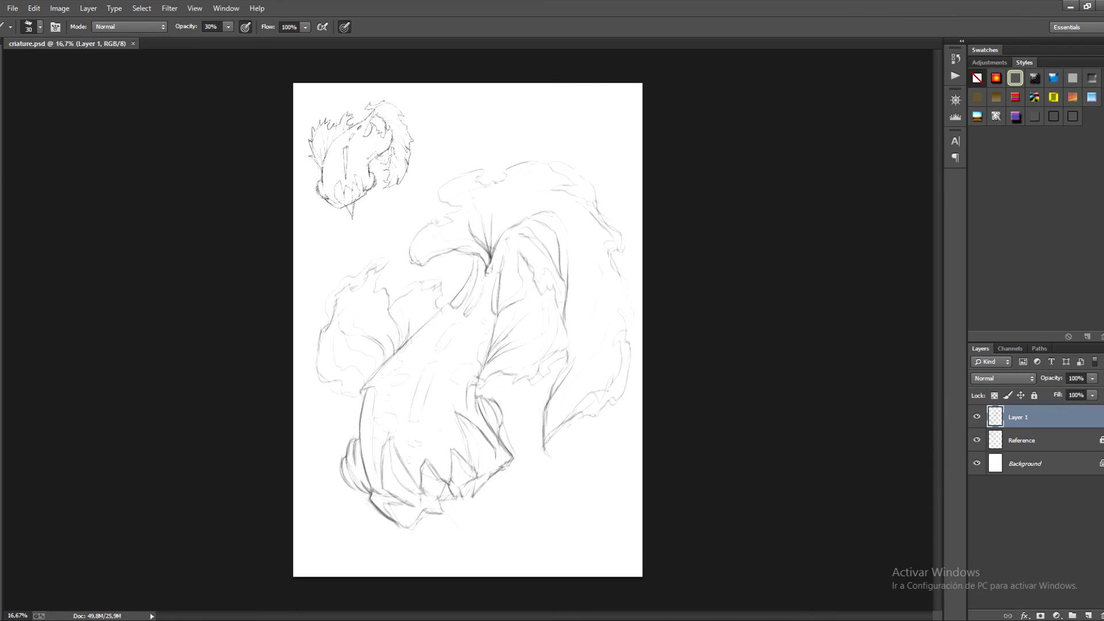
key(v)
key(shift+Left)
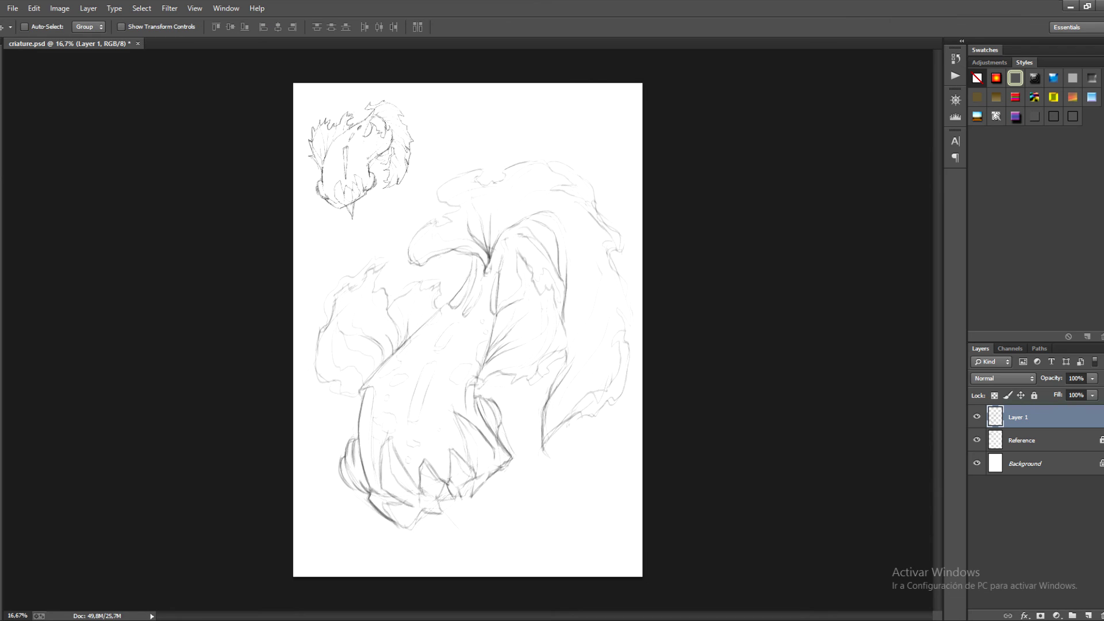